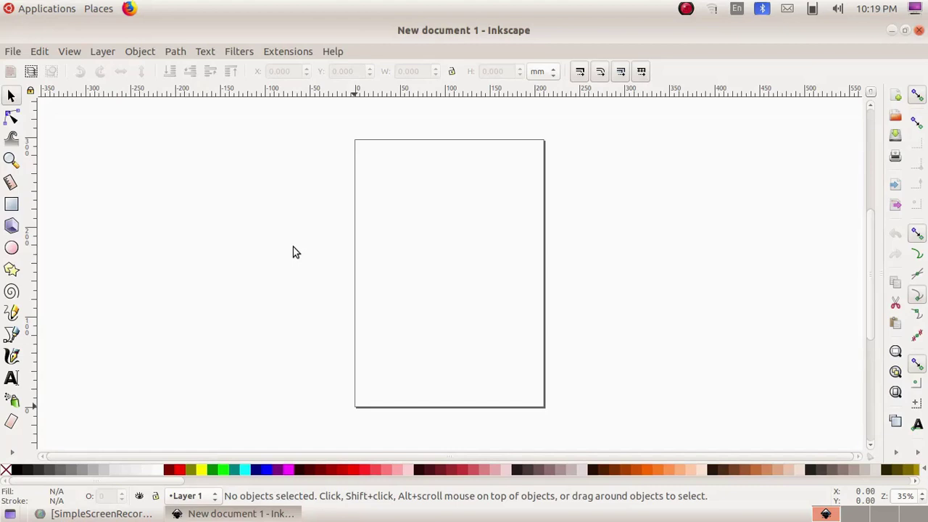
Step: Draw a horizontal ellipse about 137 × 54 mm in the upper half of the page and place a duplicate just below it
click(12, 249)
drag(381, 196, 504, 245)
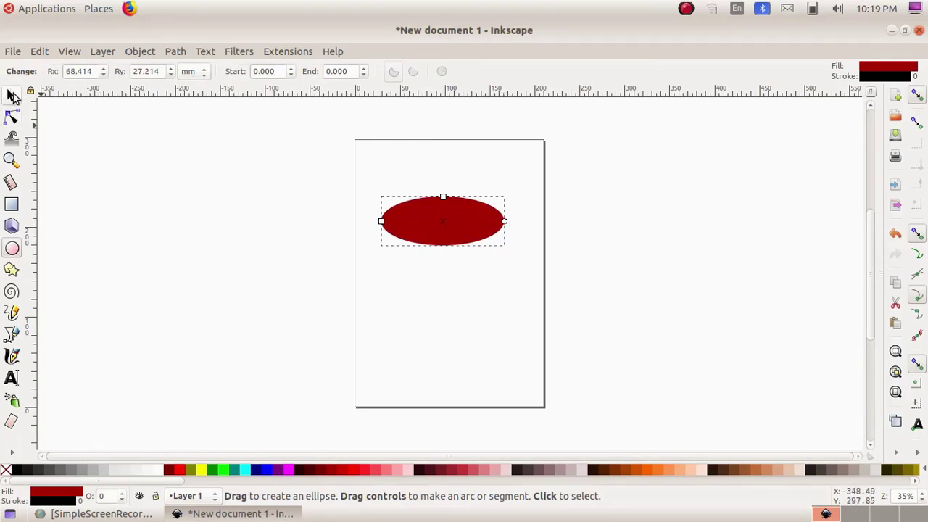
click(12, 96)
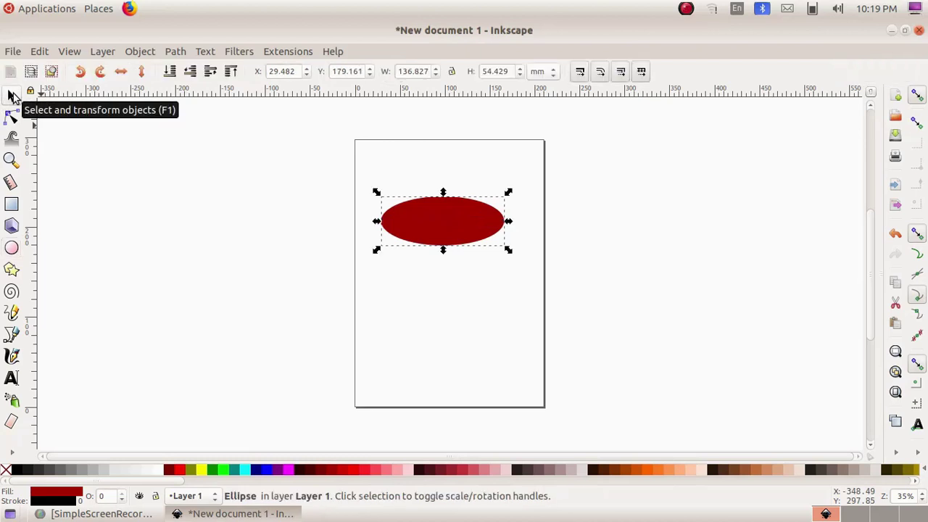
right_click(443, 219)
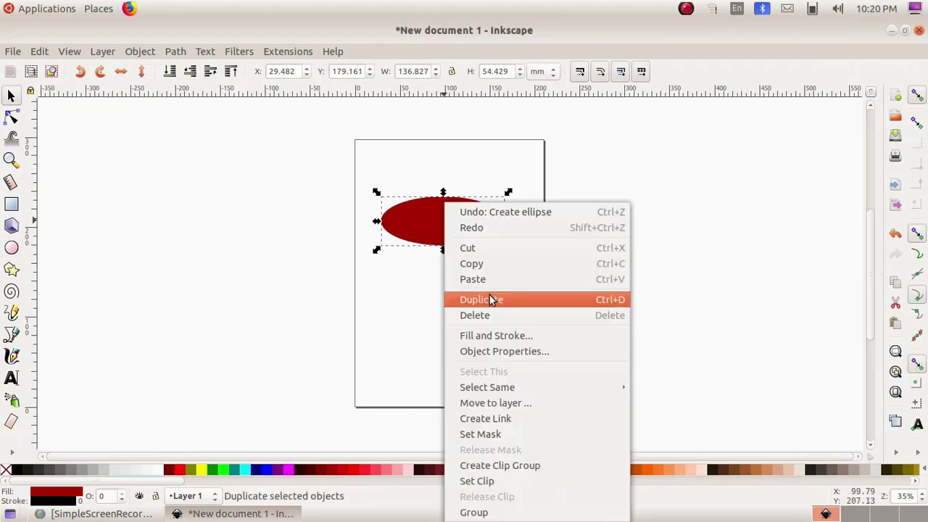
click(489, 297)
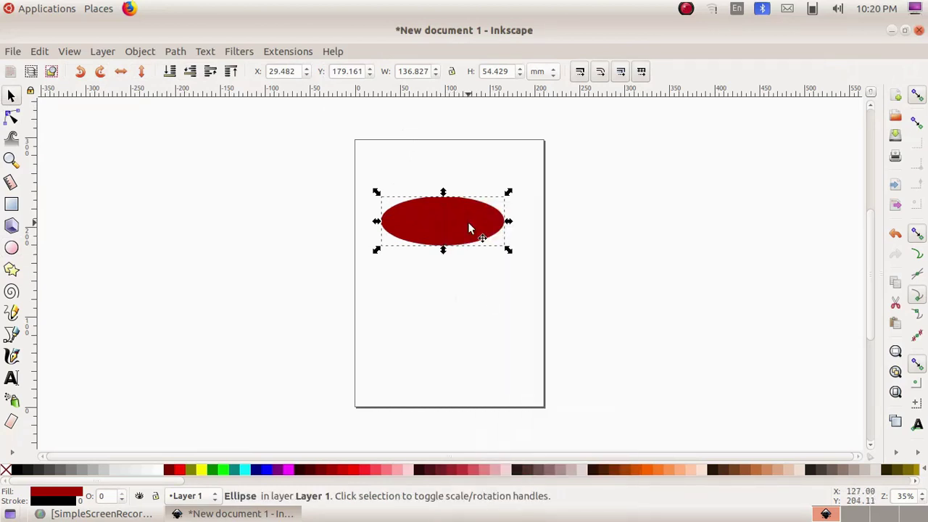
drag(469, 223, 475, 284)
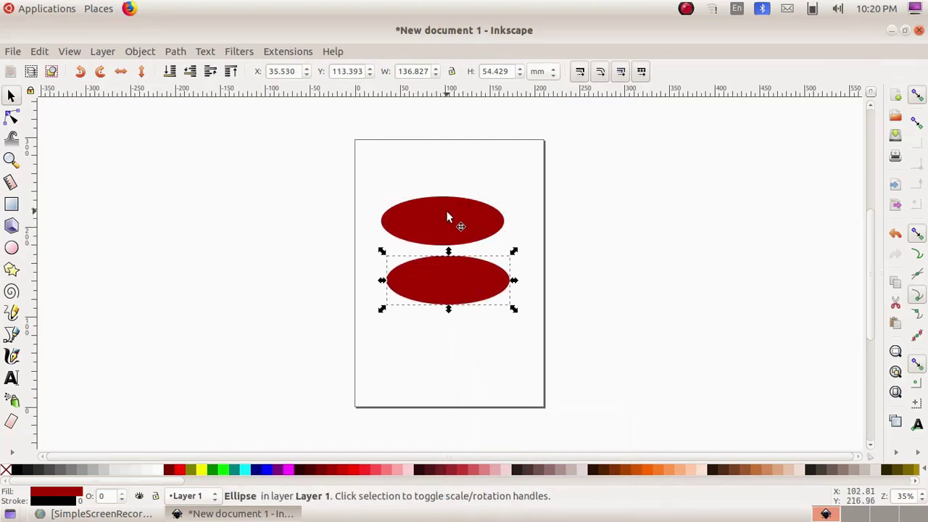
Step: Duplicate the top ellipse again and place the copy below the other two as a third ellipse
click(447, 216)
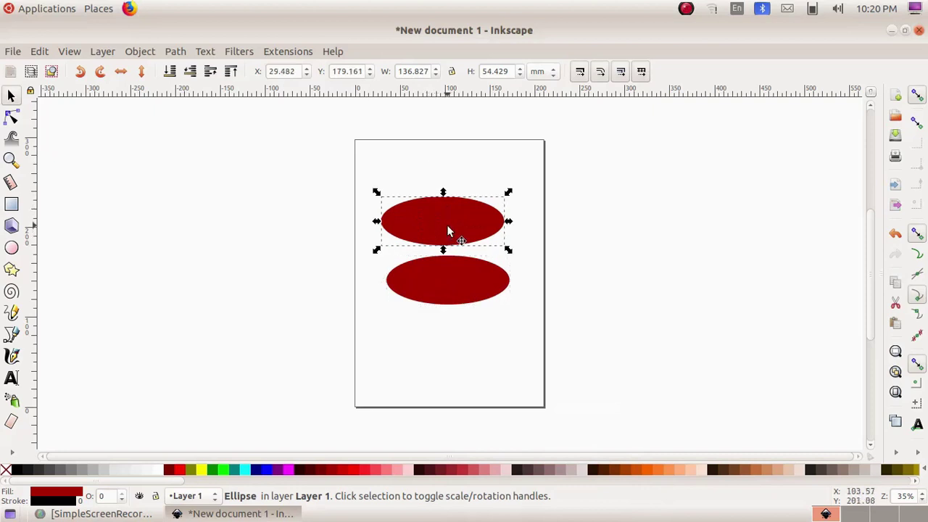
right_click(446, 231)
click(515, 305)
click(462, 284)
drag(462, 288, 468, 357)
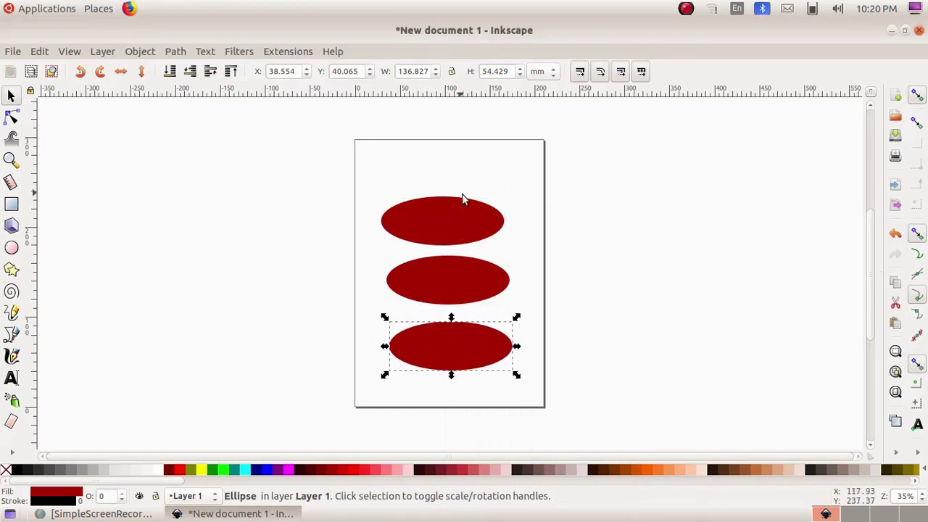
Step: Give the top ellipse a flat black stroke paint
click(443, 231)
click(141, 51)
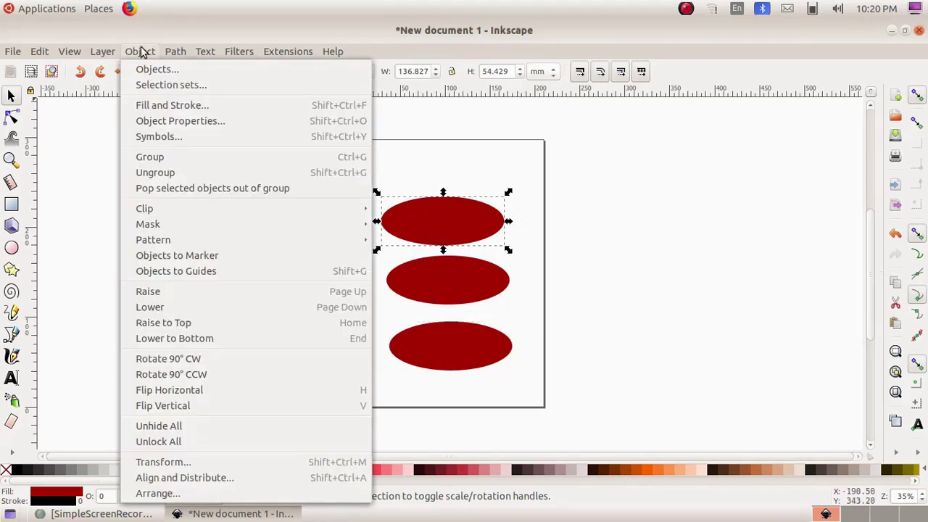
click(180, 109)
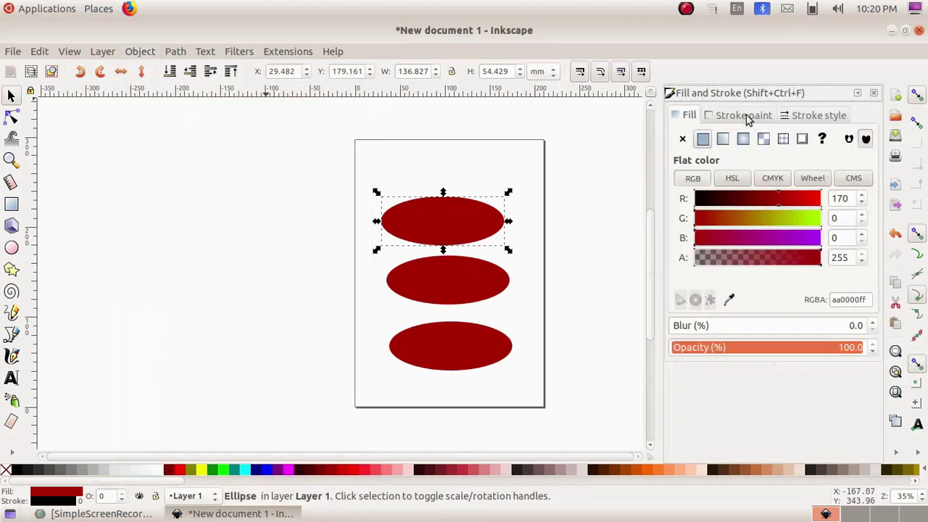
click(746, 116)
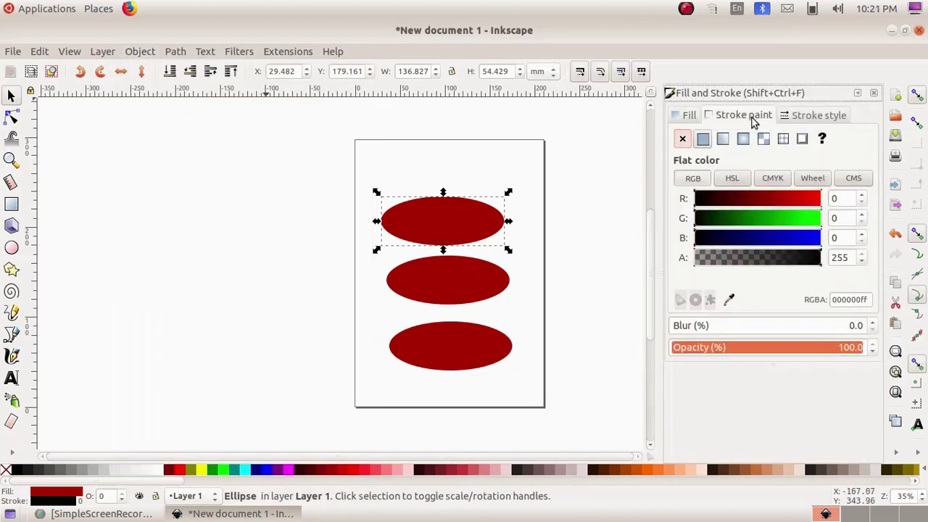
click(703, 142)
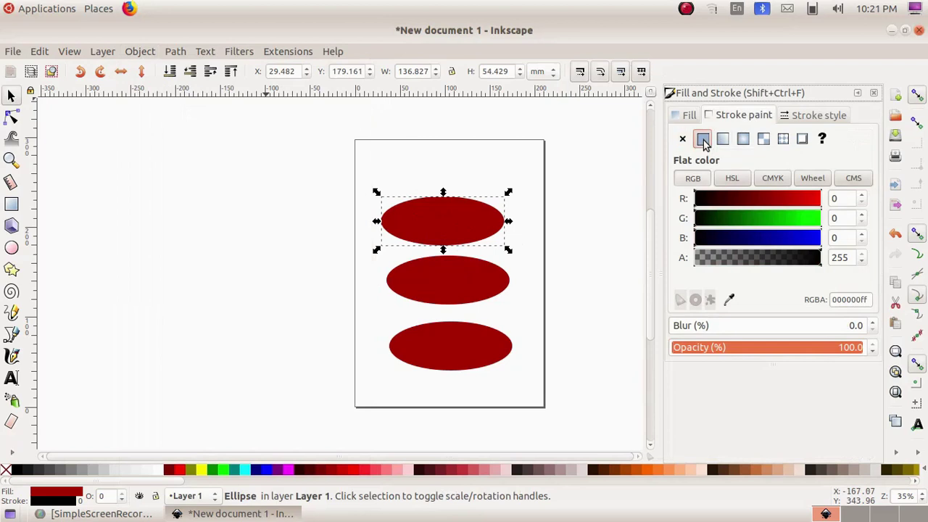
Step: Set the top ellipse's stroke width to 1.8 mm
click(819, 116)
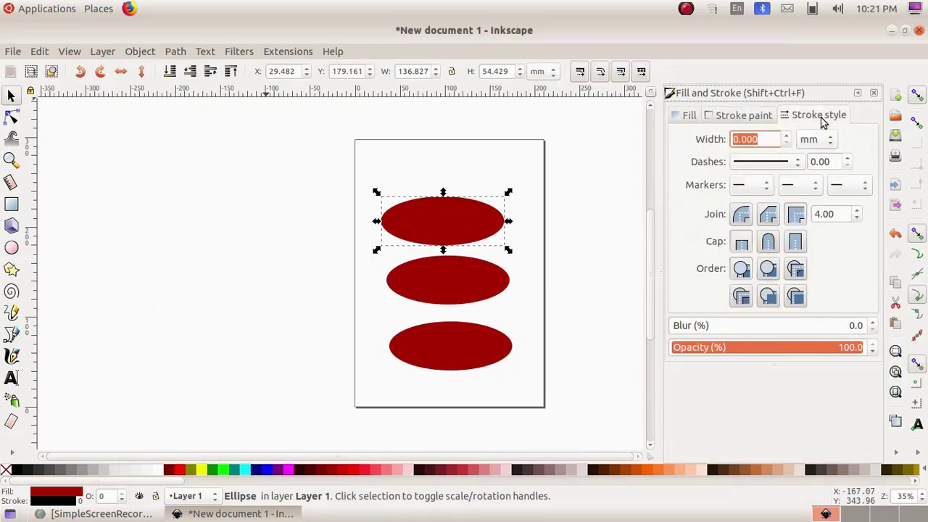
click(789, 137)
click(789, 137)
click(788, 136)
click(789, 136)
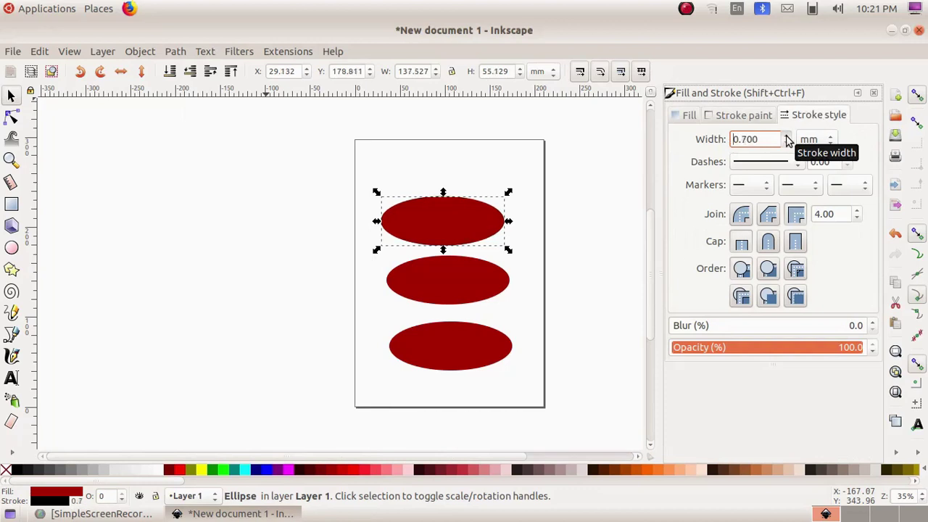
click(789, 136)
click(789, 136)
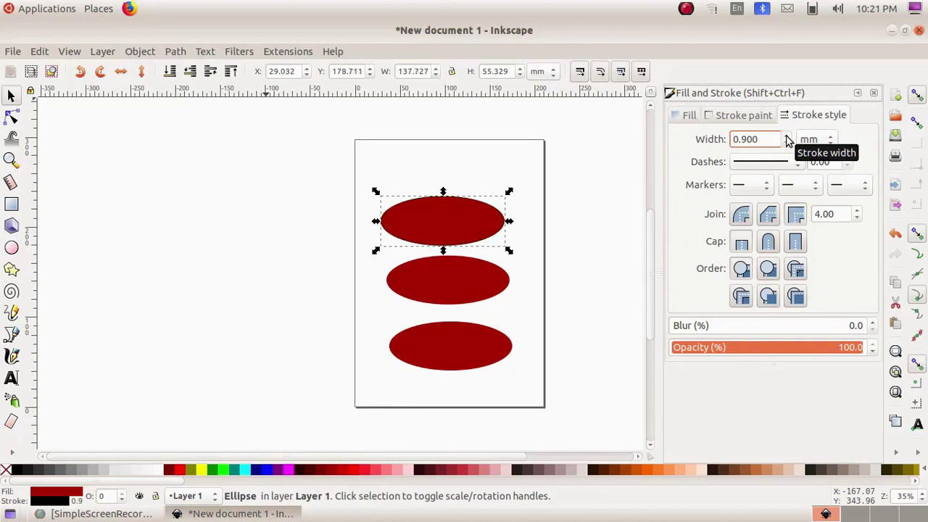
click(789, 136)
click(788, 137)
click(788, 137)
click(788, 136)
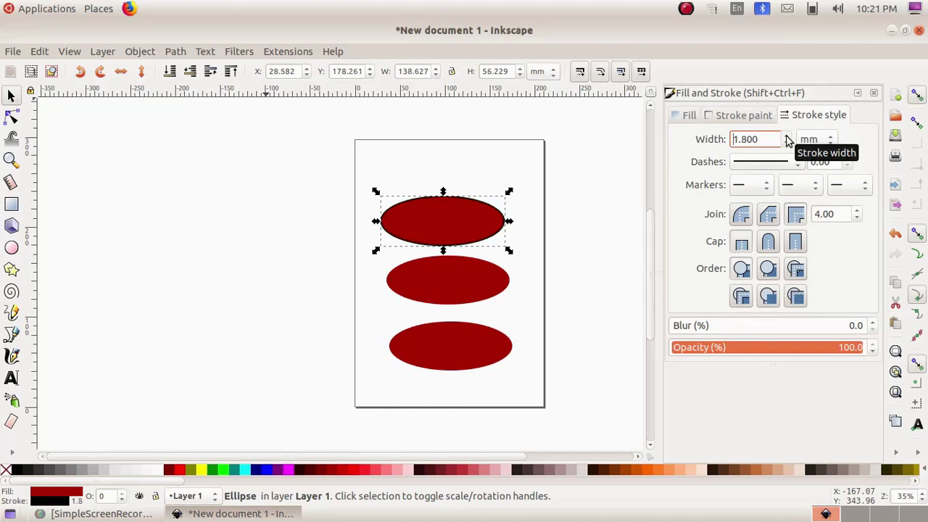
Step: Set the middle ellipse's stroke width to 1.1 mm
click(450, 291)
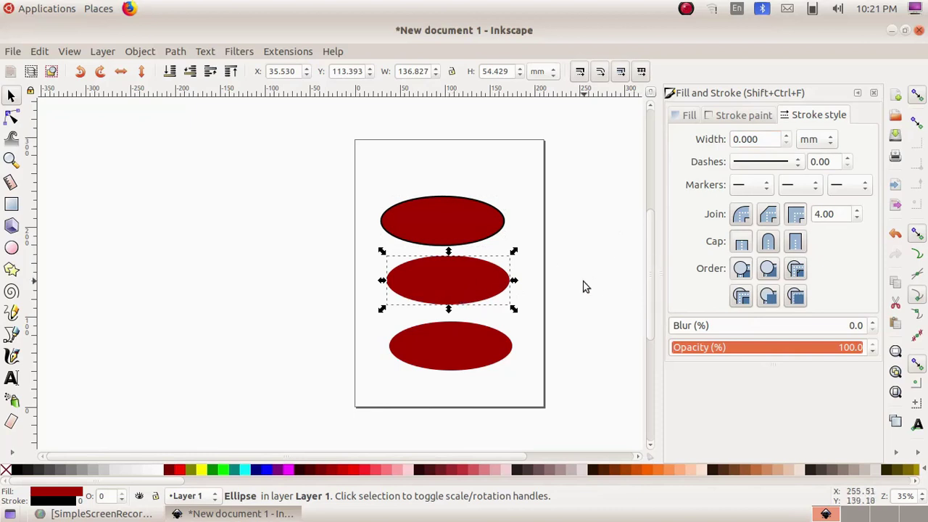
click(789, 136)
click(789, 136)
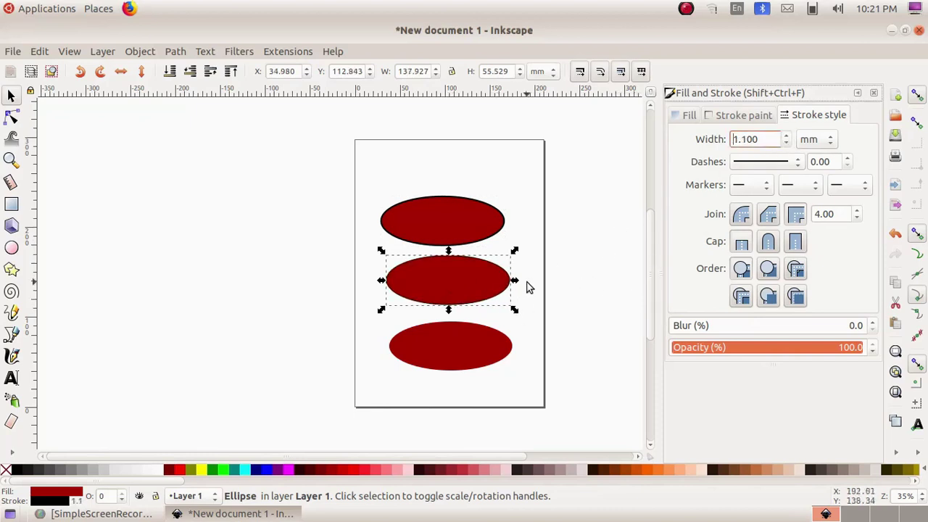
Step: Shrink the middle ellipse to about 89 mm wide and position it inside the top ellipse as an inner ring
mouse_move(515, 284)
mouse_down()
mouse_move(487, 285)
mouse_move(497, 280)
mouse_up()
drag(440, 310, 443, 306)
mouse_move(429, 272)
mouse_down()
mouse_move(434, 221)
mouse_move(445, 236)
mouse_up()
alt+click(457, 229)
drag(444, 204, 442, 208)
click(502, 274)
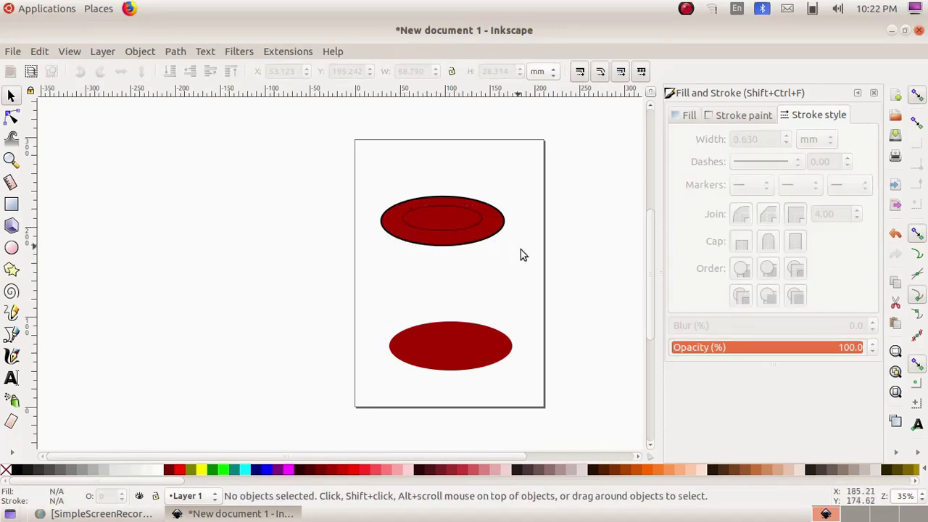
Step: Set the bottom ellipse's stroke width to 2.6 mm
click(464, 339)
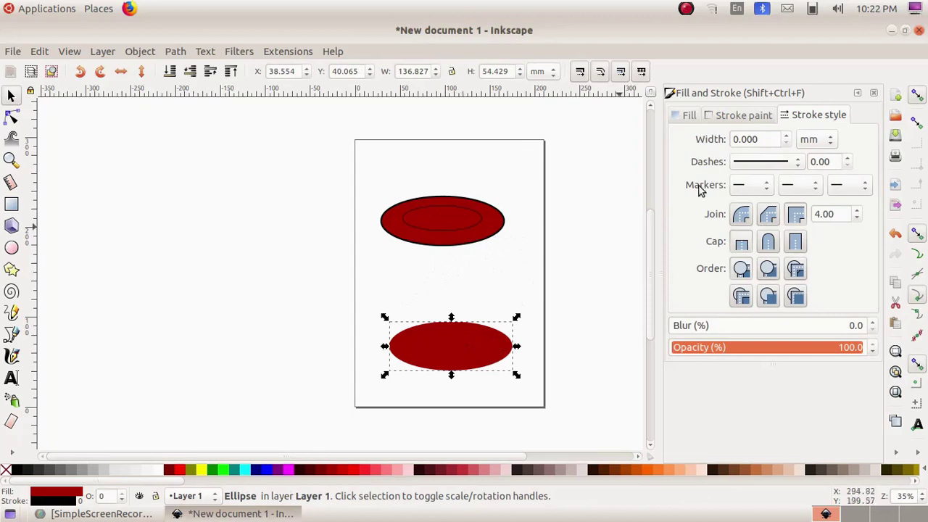
click(788, 135)
click(787, 135)
click(787, 136)
click(787, 136)
click(787, 136)
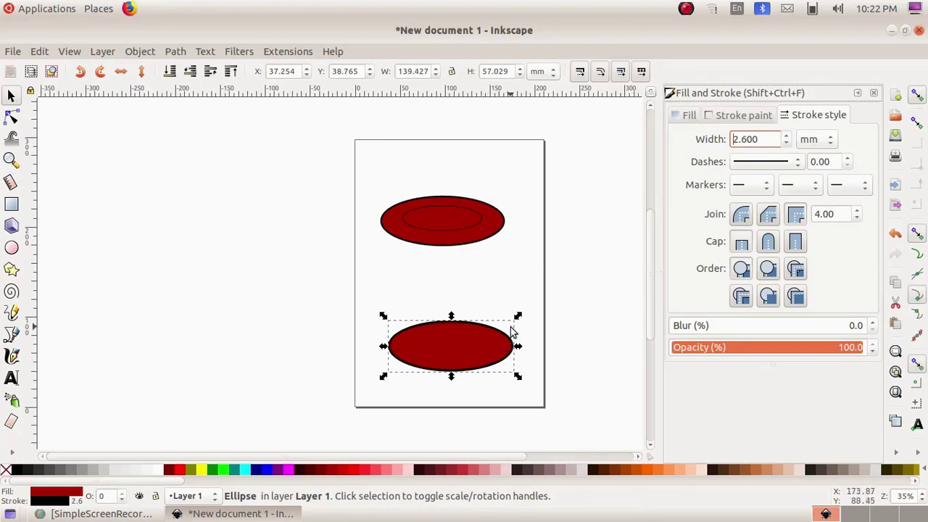
Step: Shrink the bottom ellipse to about 94 × 32 mm, overlap it with the large ellipse's lower edge, and lower it behind the large ellipse
mouse_move(520, 350)
mouse_down()
mouse_move(430, 353)
mouse_move(464, 292)
mouse_move(460, 236)
mouse_up()
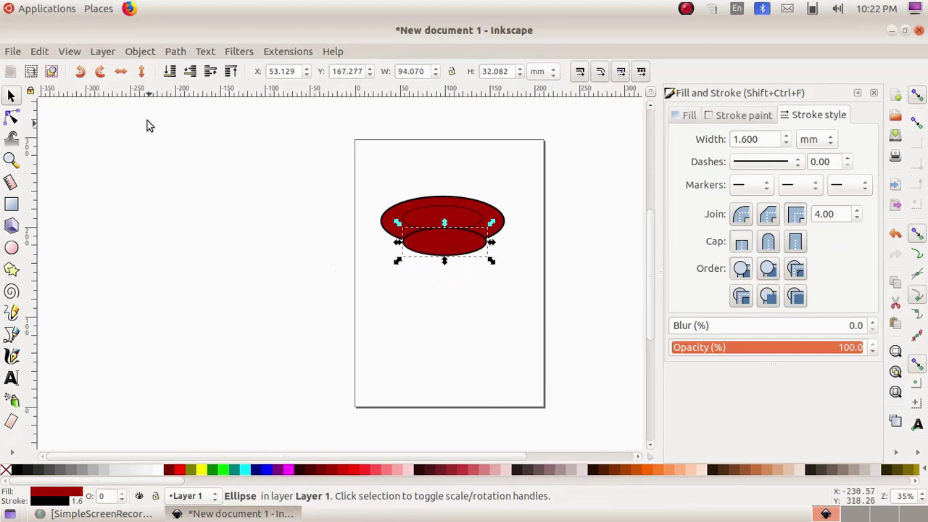
click(142, 56)
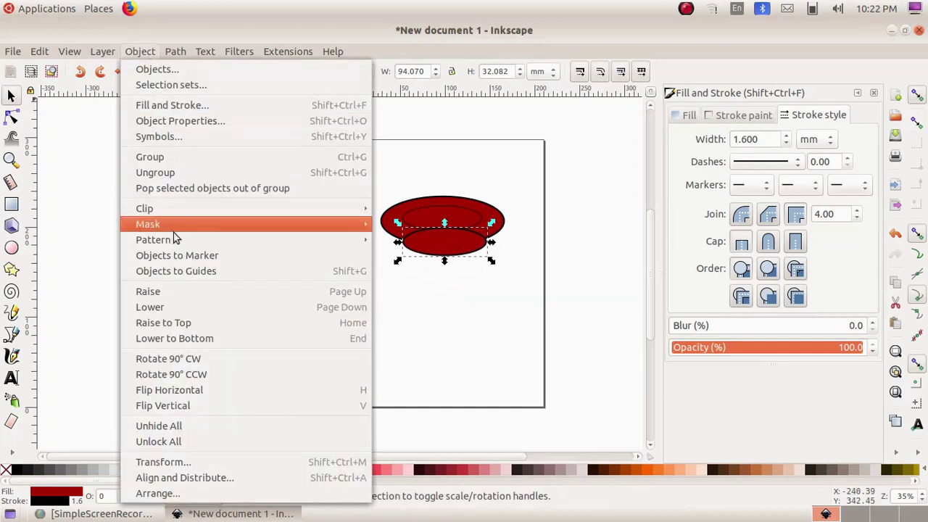
click(169, 308)
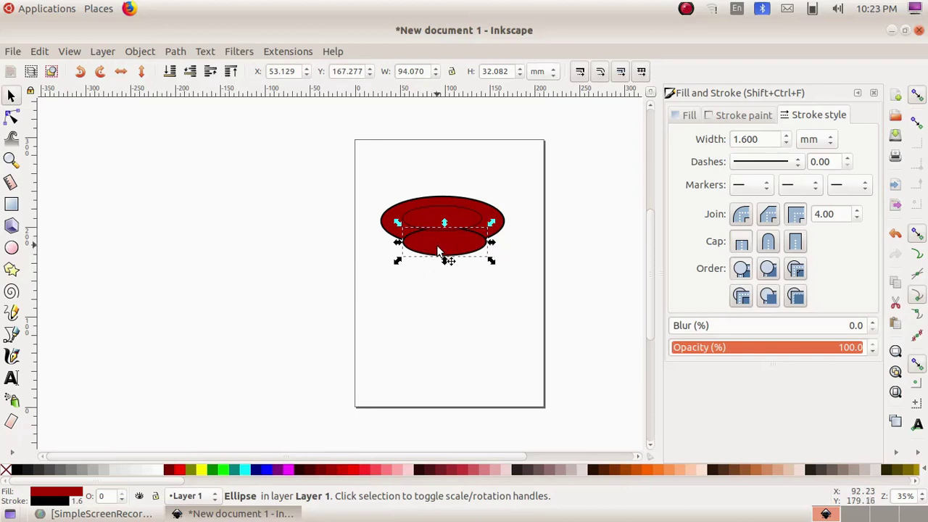
click(140, 52)
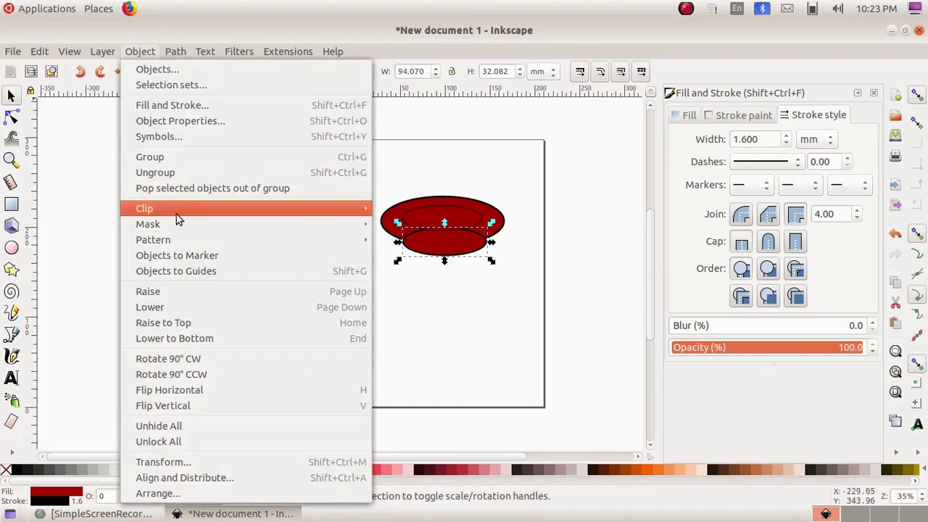
click(178, 308)
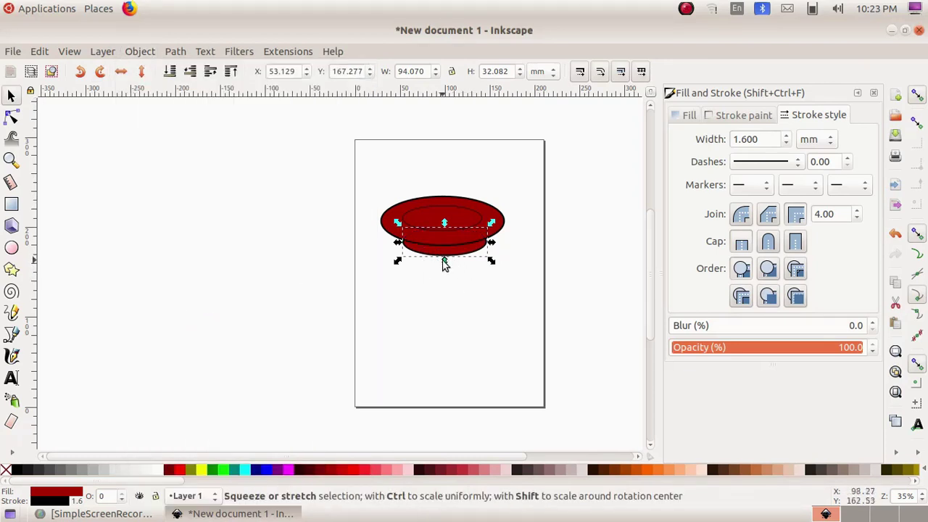
Step: Reduce the base ellipse to about 79 × 28 mm and shift the large ellipse slightly so it sits centred above the base
drag(445, 263, 446, 257)
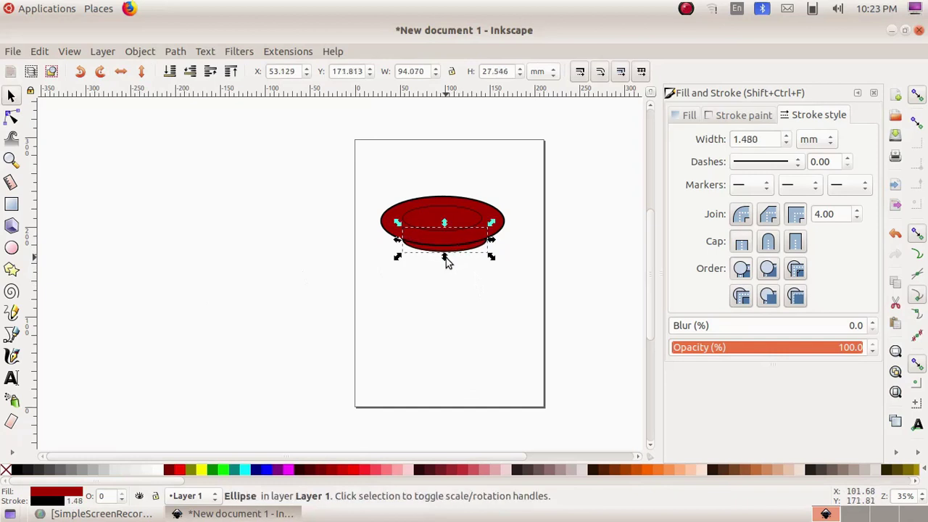
click(455, 283)
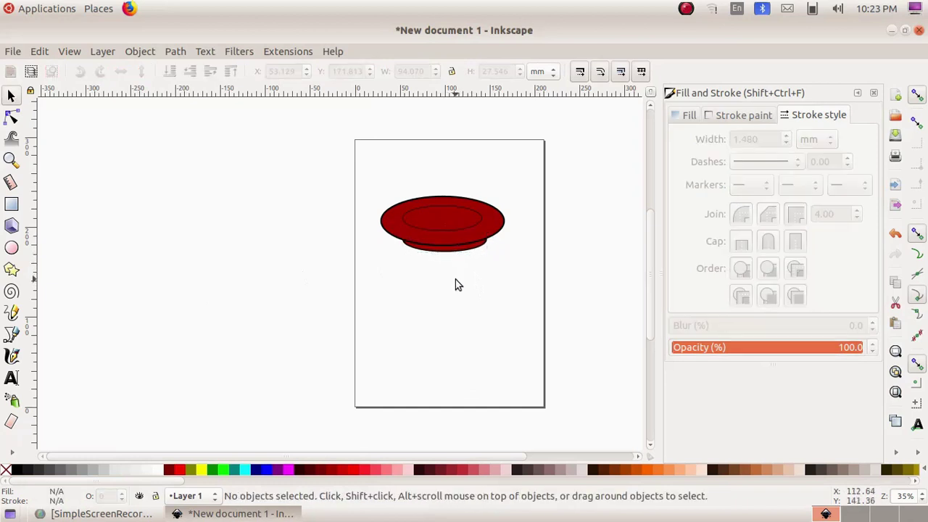
click(477, 248)
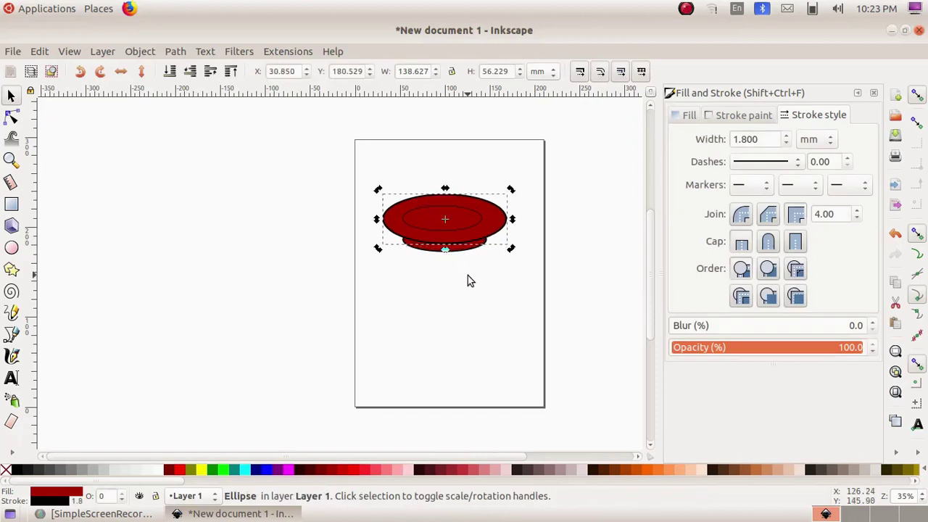
click(468, 279)
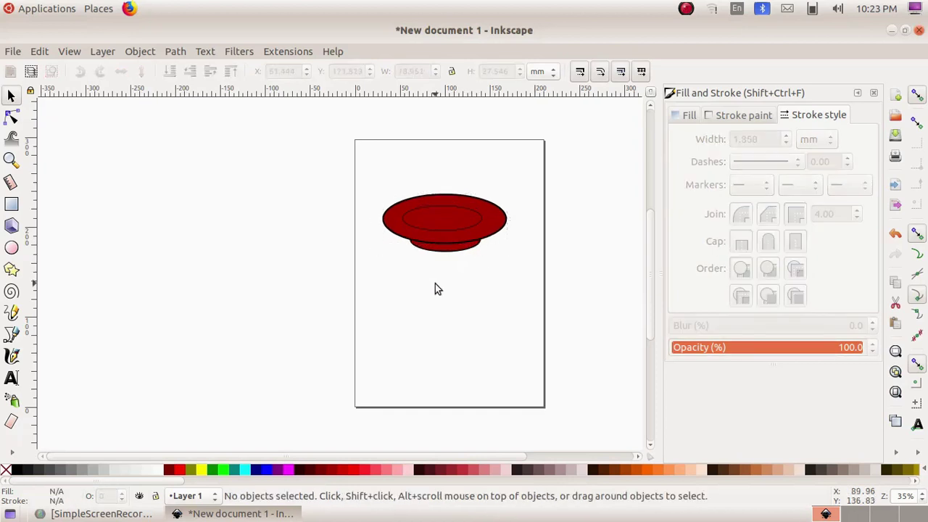
Step: Select all three ellipses of the plate and group them
click(454, 219)
click(369, 181)
drag(370, 176, 535, 294)
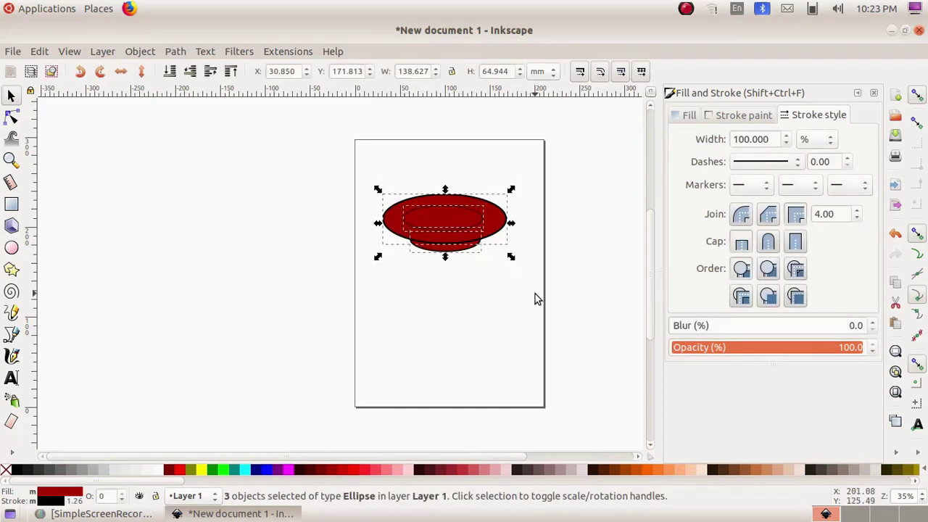
click(139, 51)
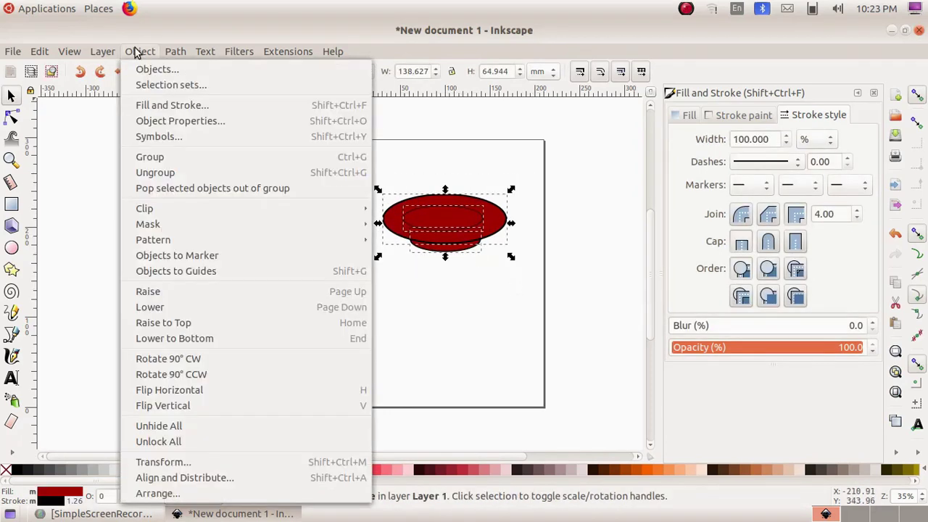
click(185, 156)
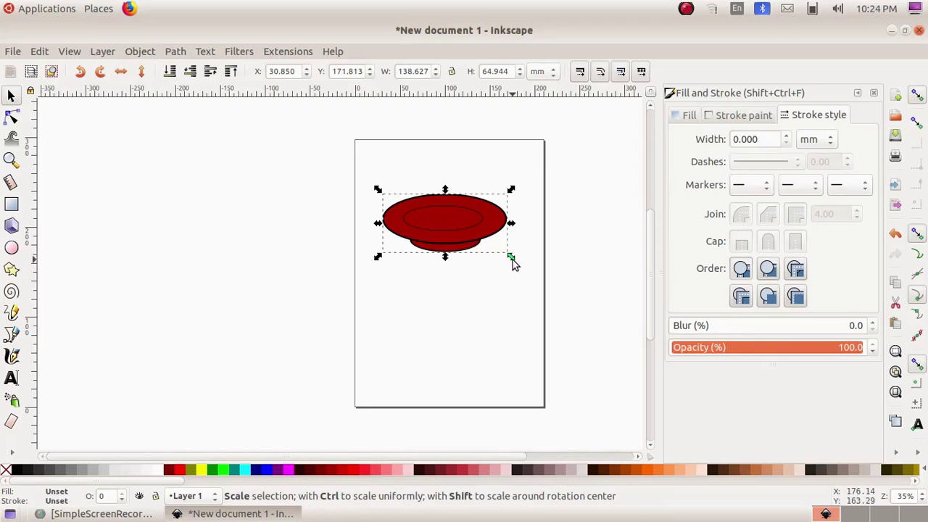
Step: Shrink the plate group to about 118 × 38 mm and move it to the lower left of the page
drag(512, 260, 493, 237)
drag(448, 221, 433, 383)
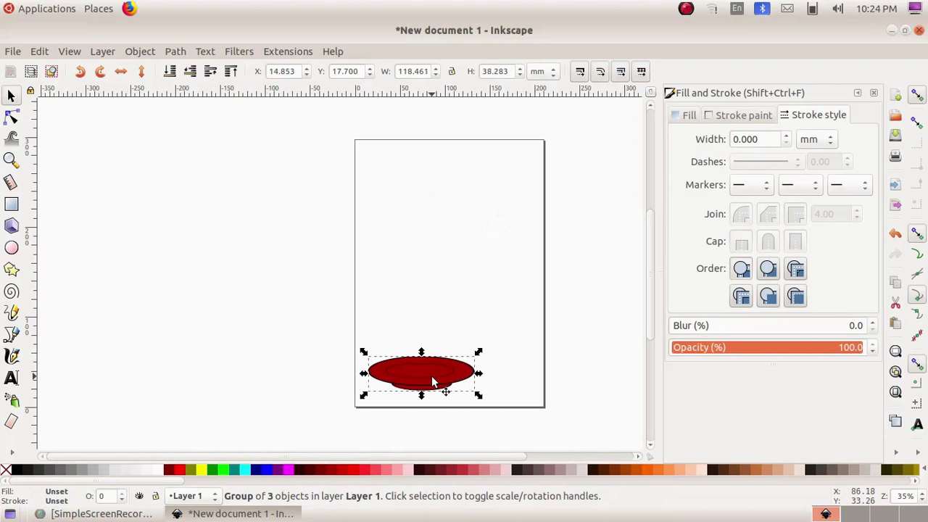
click(447, 298)
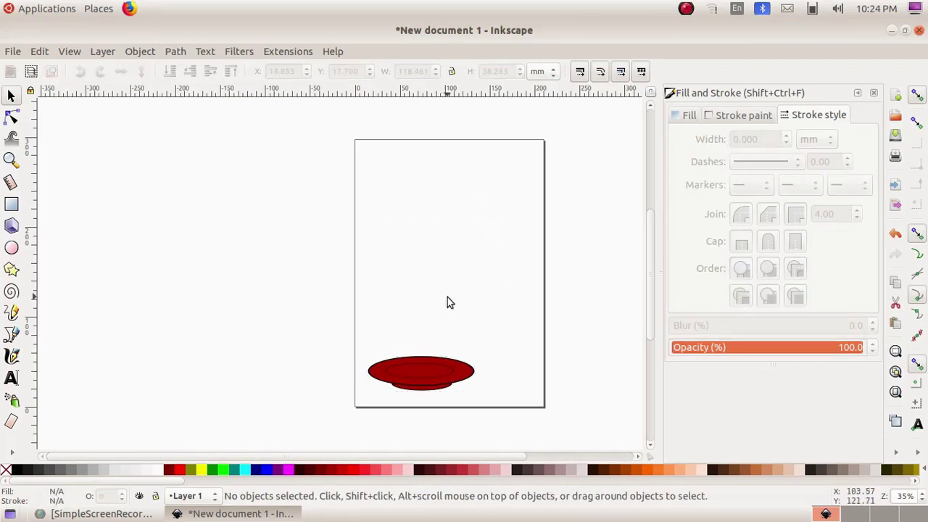
Step: Draw an upright ellipse about 110 × 166 mm on the page above the plate
click(11, 249)
mouse_move(418, 193)
mouse_down()
mouse_move(403, 184)
mouse_move(440, 269)
mouse_move(501, 333)
mouse_up()
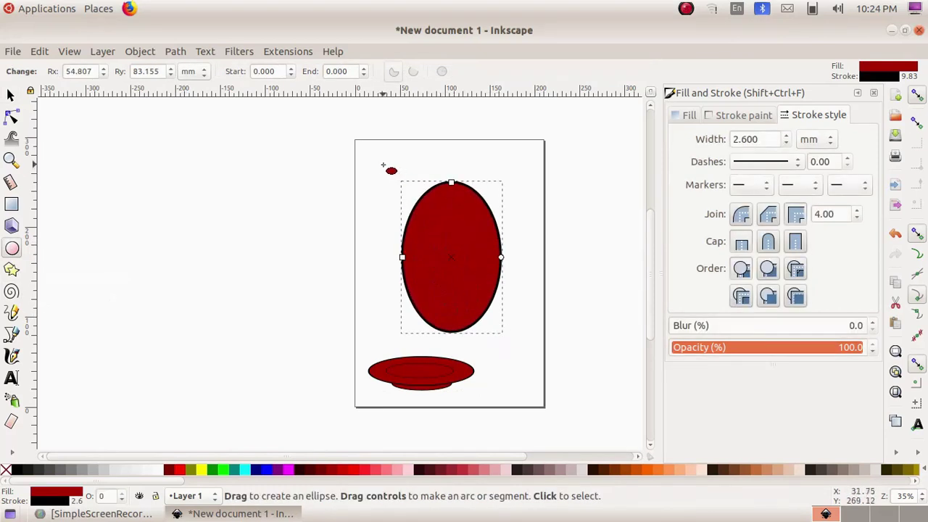
Step: Draw a wide ellipse about 175 × 97 mm over the upper part of the upright ellipse and subtract it using Difference
drag(376, 164, 534, 251)
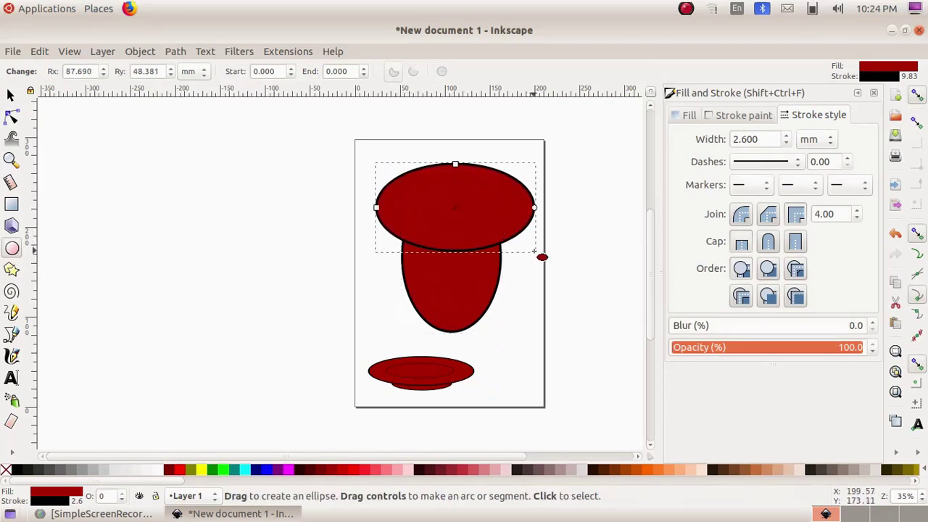
click(11, 96)
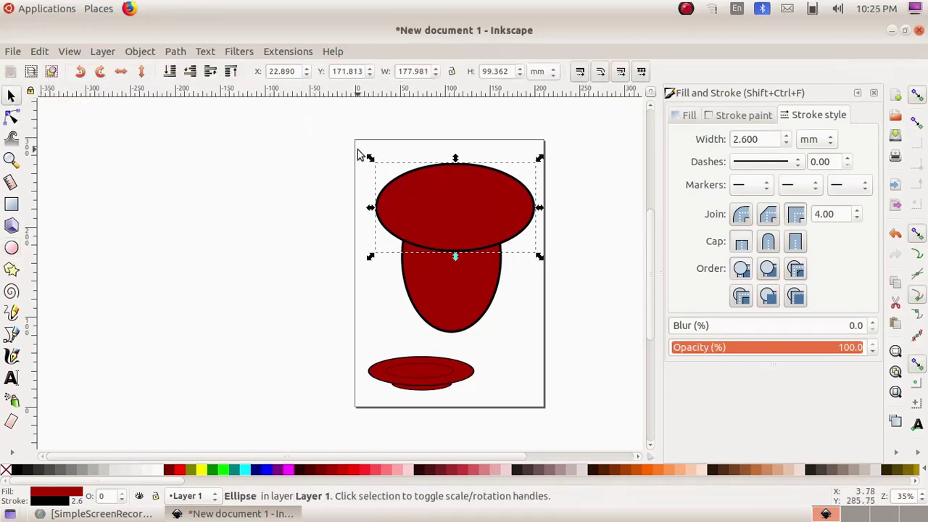
drag(358, 151, 556, 348)
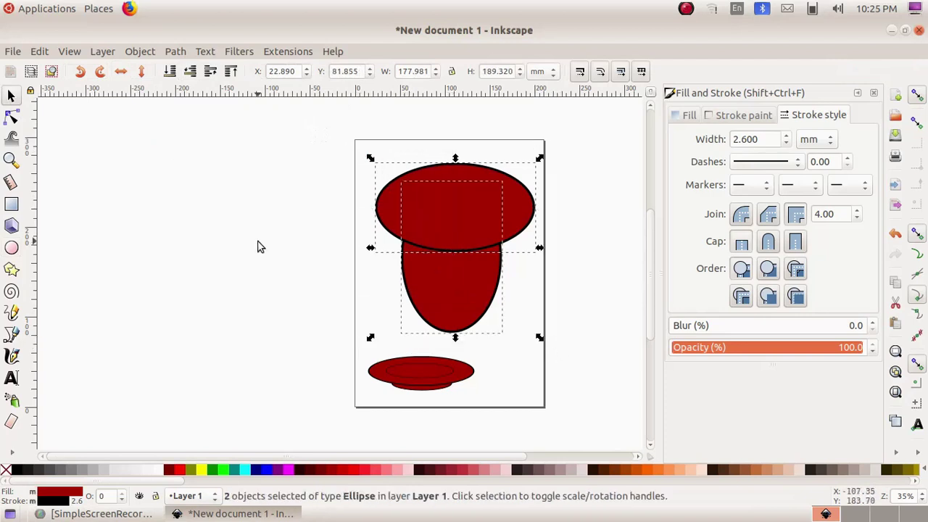
click(175, 51)
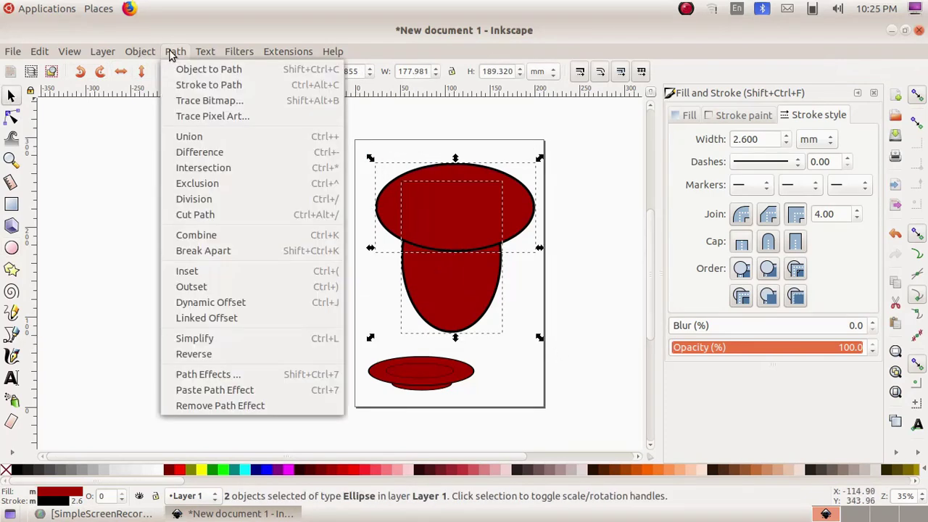
click(229, 151)
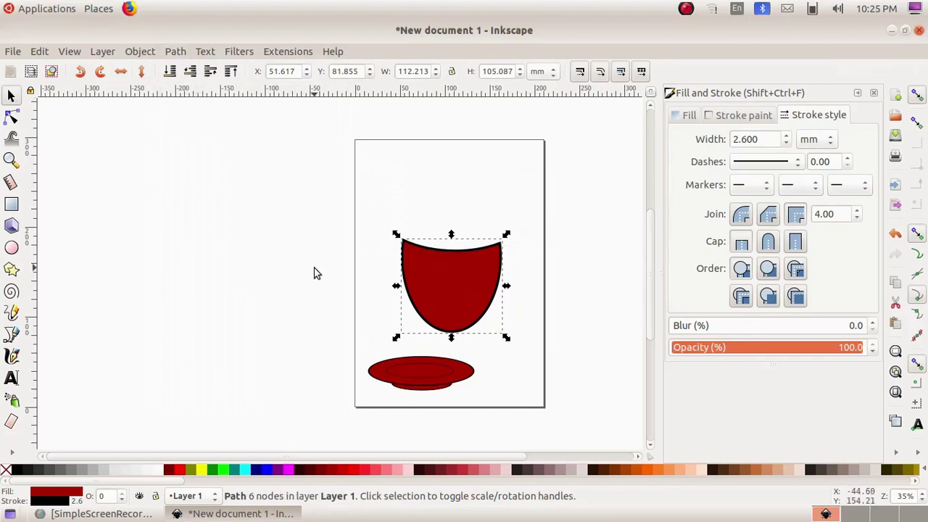
click(446, 198)
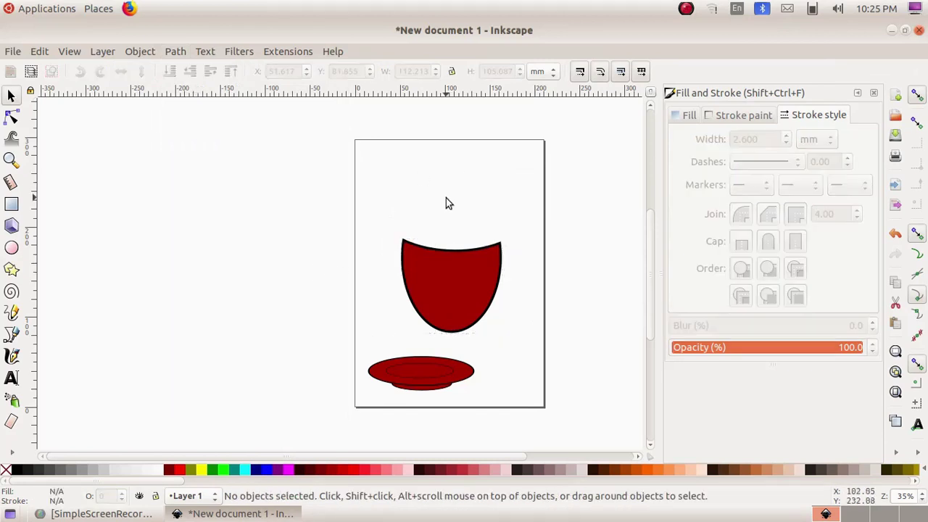
Step: Draw an ellipse over the cup body's cut upper edge and fit it to the body's width, about 112 × 71 mm
click(12, 250)
mouse_move(406, 195)
mouse_down()
mouse_move(488, 253)
mouse_move(517, 258)
mouse_up()
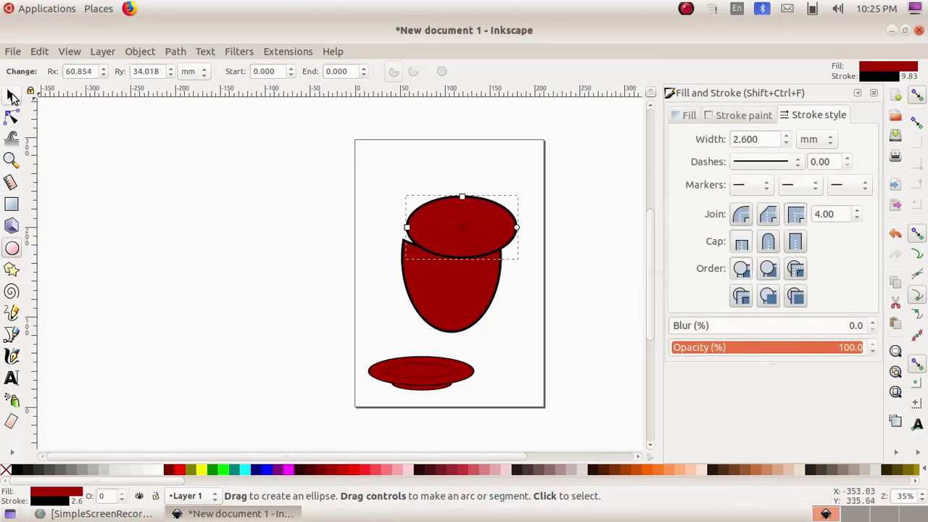
click(13, 98)
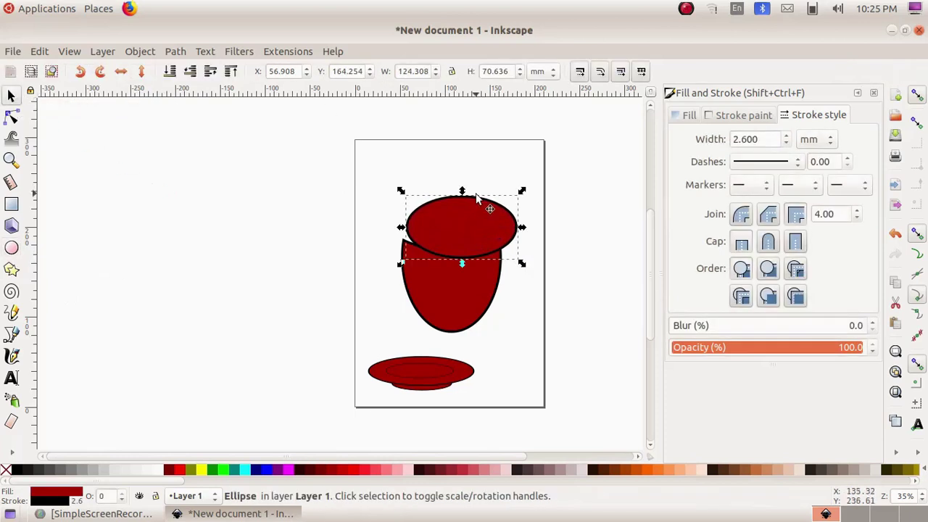
drag(479, 221, 473, 252)
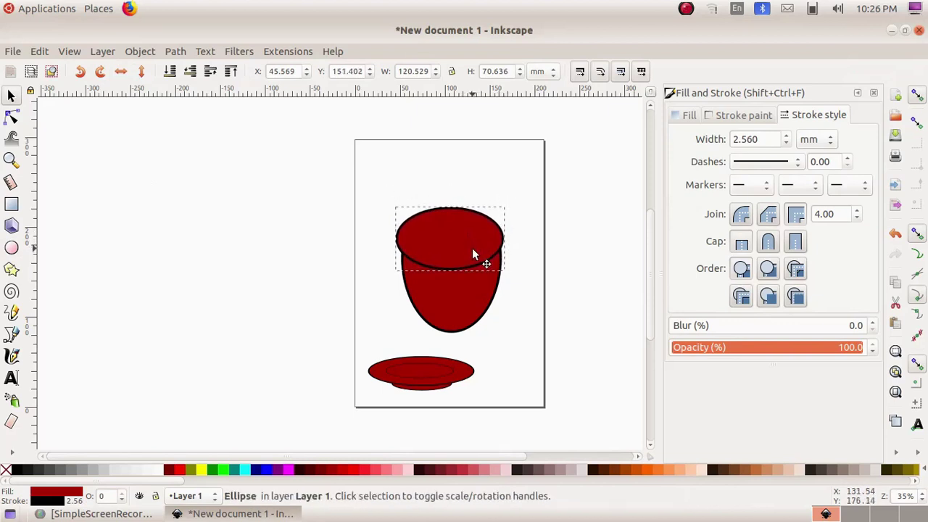
drag(396, 240, 393, 248)
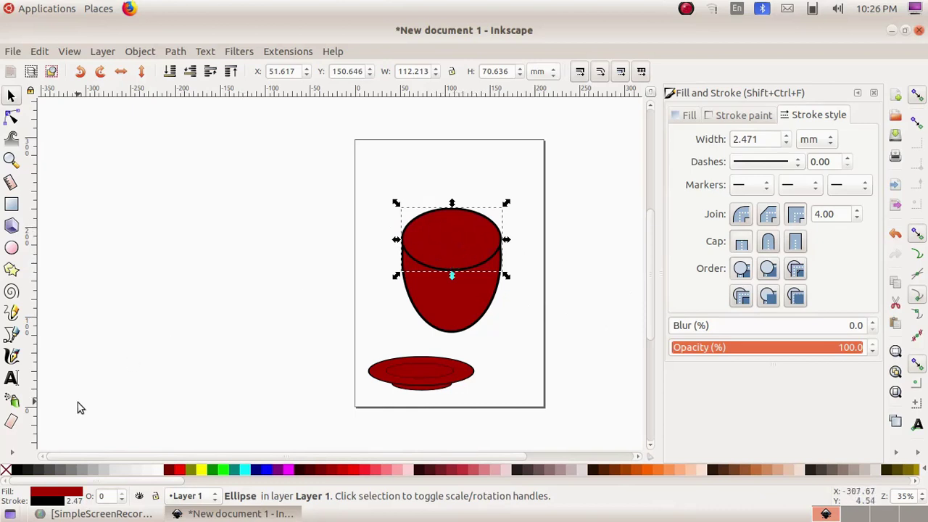
Step: Fill the cup's rim ellipse with light grey and group it with the red body
click(104, 470)
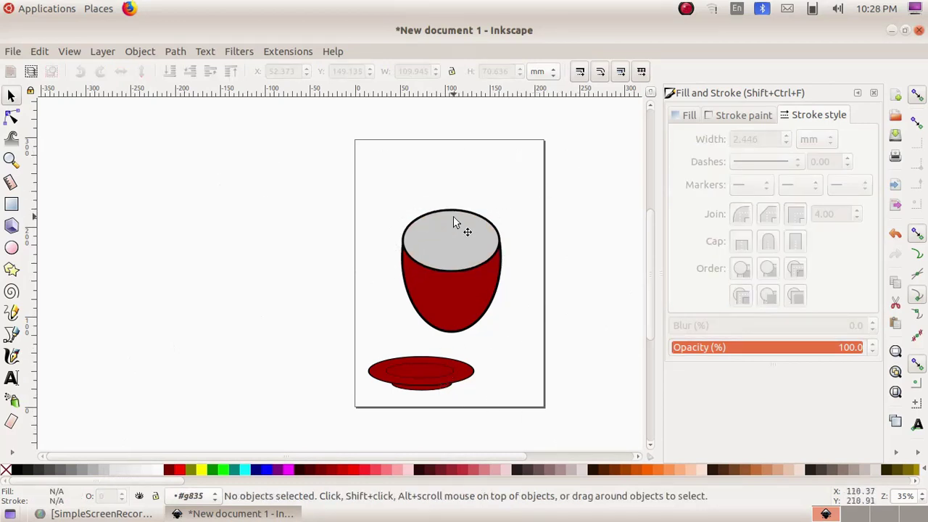
drag(384, 200, 527, 349)
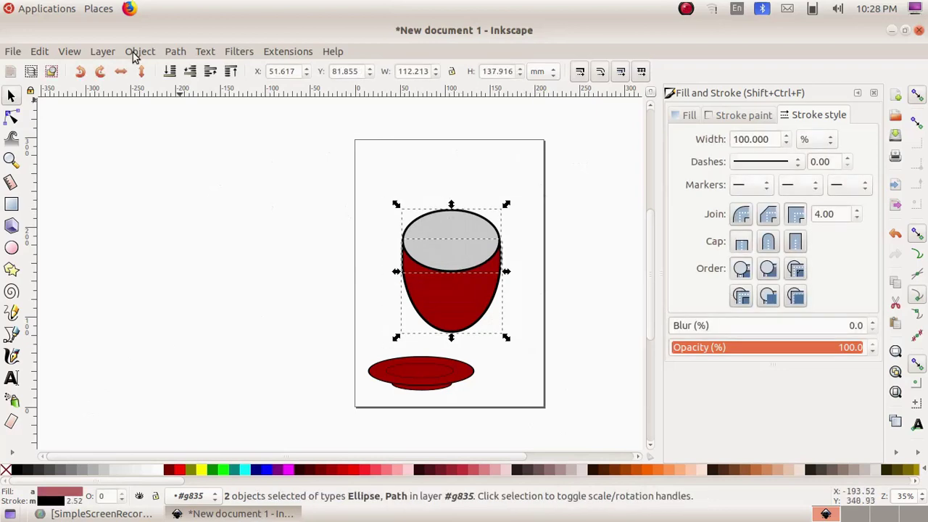
click(140, 51)
click(174, 158)
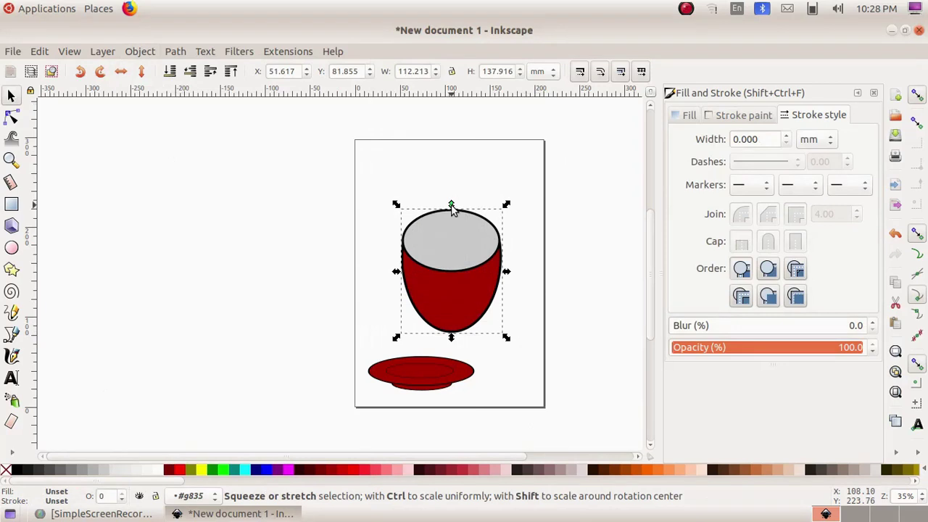
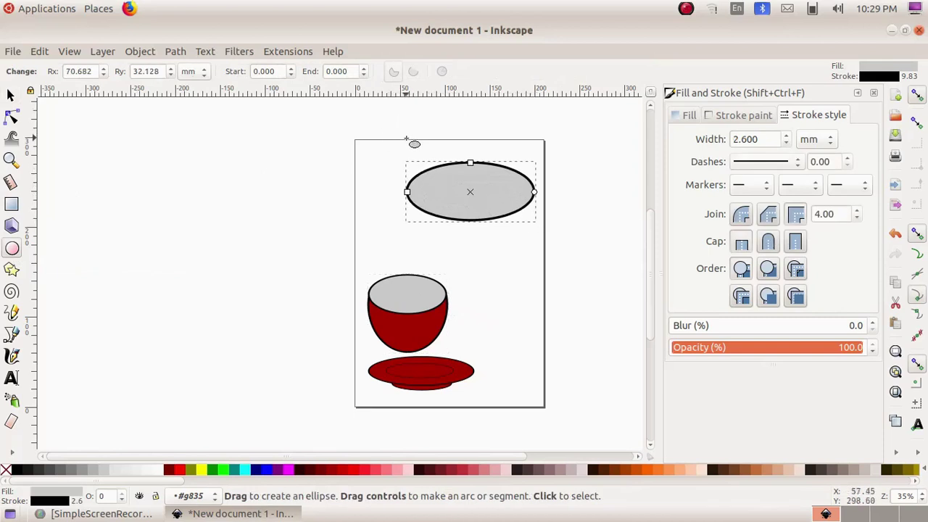
Step: Draw an upright ellipse about 88 × 122 mm over the wide grey ellipse's left part and subtract it using Difference
drag(401, 137, 481, 247)
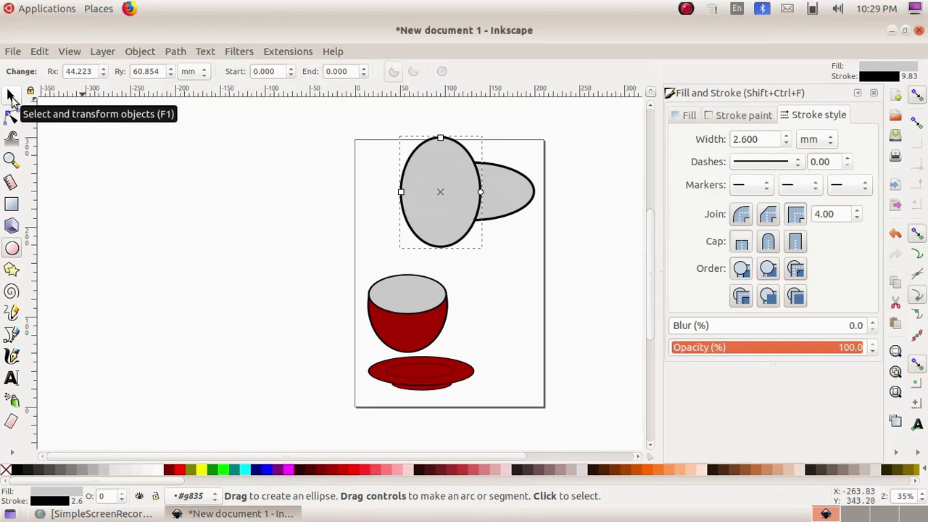
click(11, 96)
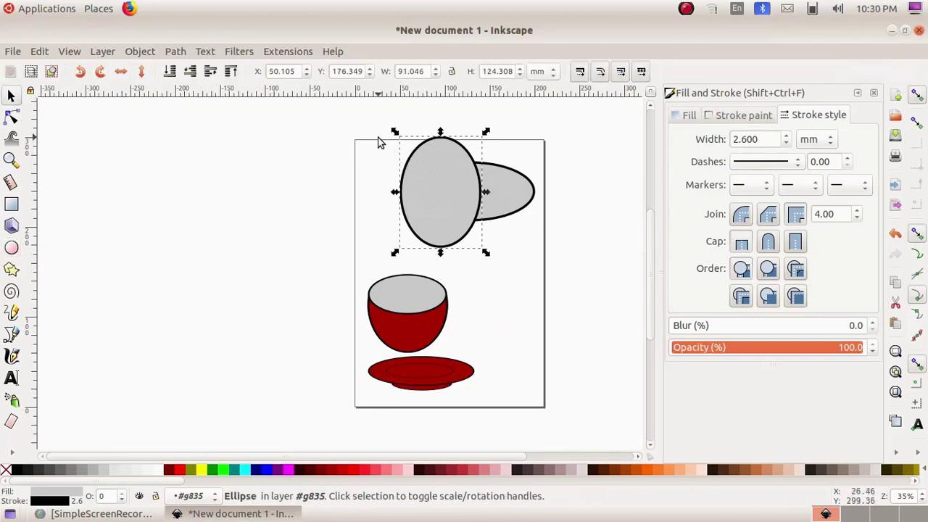
drag(377, 141, 533, 274)
click(175, 51)
click(212, 153)
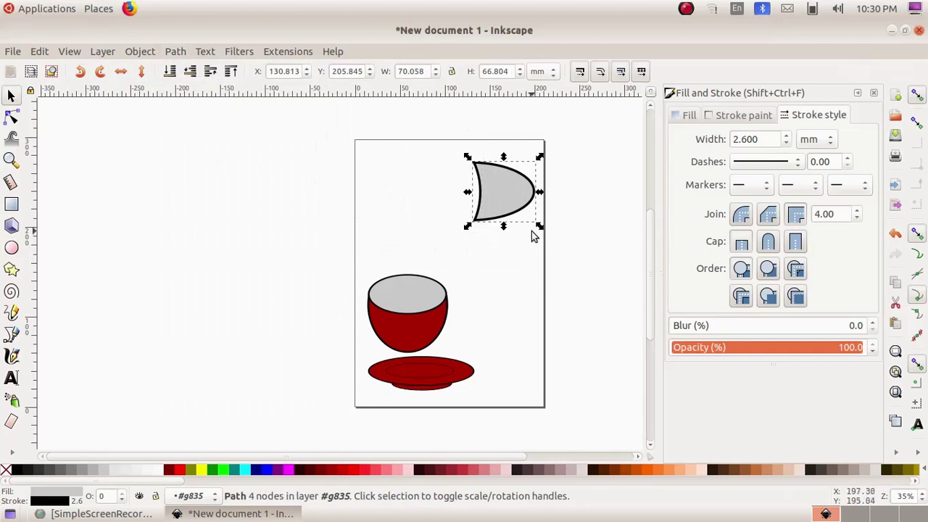
Step: Shrink the cut grey shape to about 35 × 34 mm and set its stroke width to 1.822 mm
drag(540, 226, 510, 195)
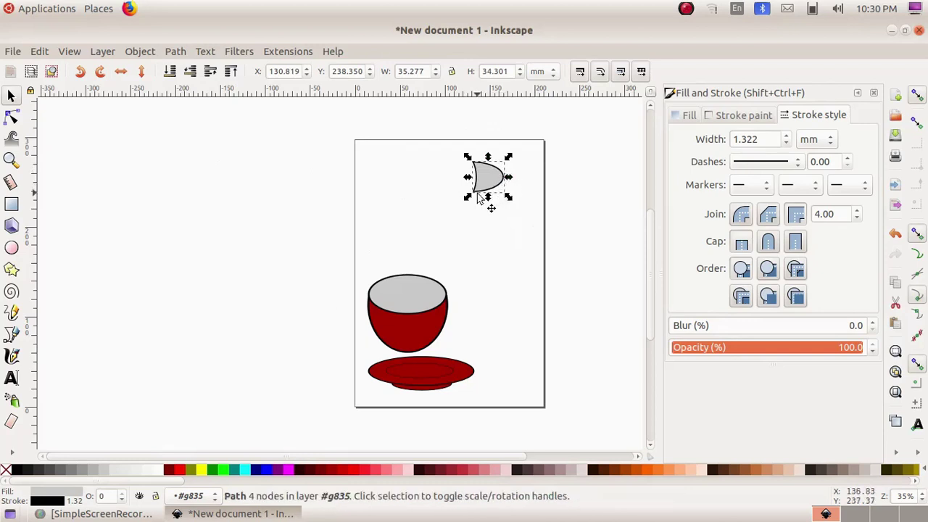
click(788, 136)
click(788, 136)
click(788, 137)
click(788, 136)
click(788, 136)
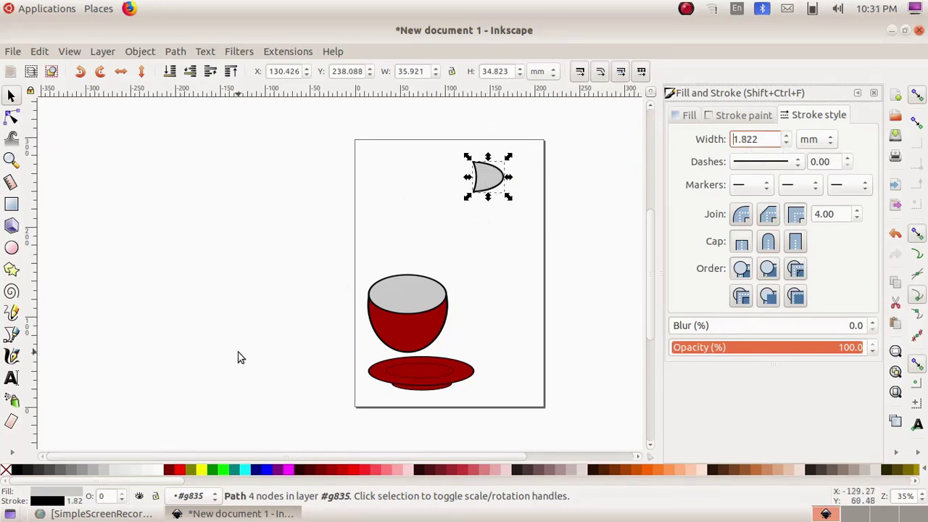
Step: Fit the handle shape against the cup's right side, tilting it slightly and narrowing it to about 27 × 35 mm
drag(489, 181, 476, 324)
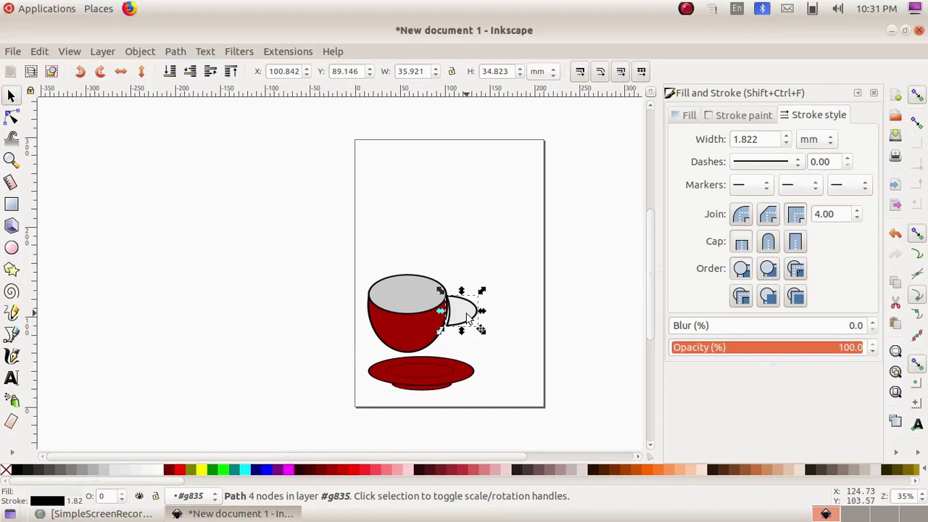
click(467, 316)
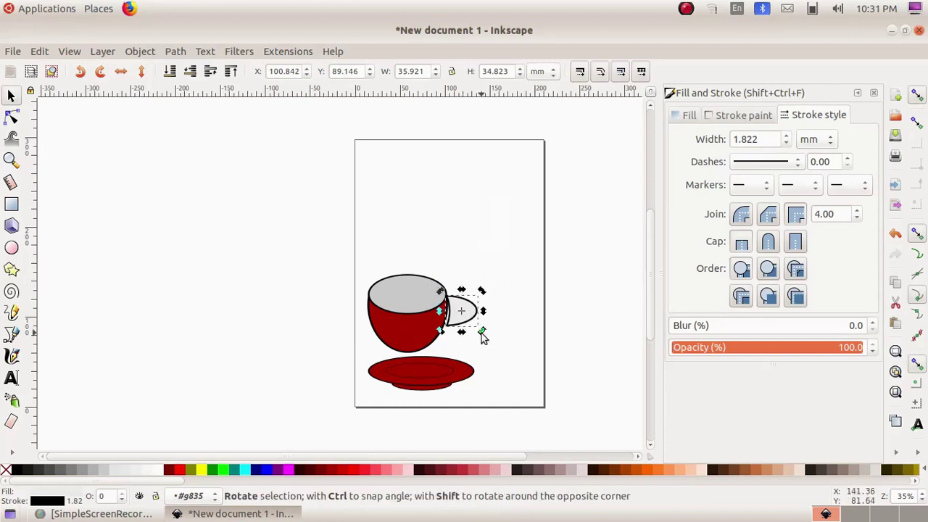
drag(481, 333, 462, 314)
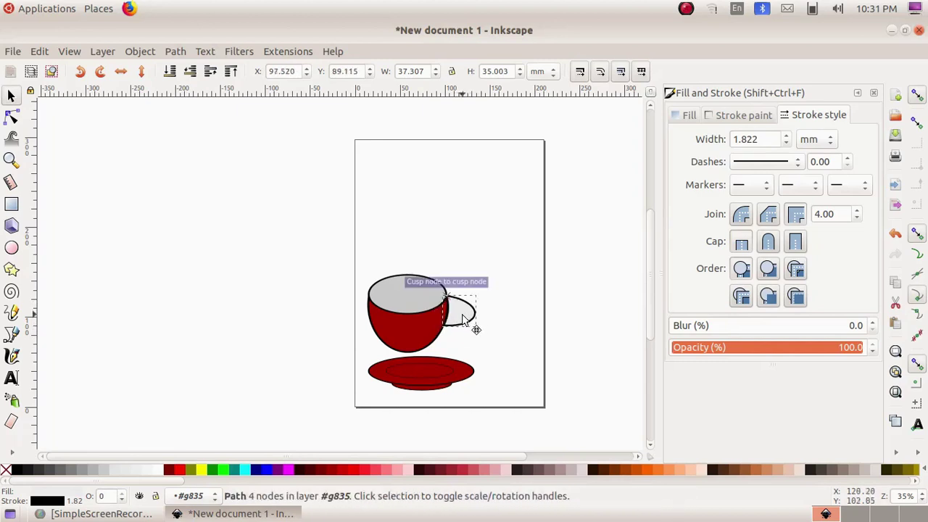
click(470, 317)
click(519, 273)
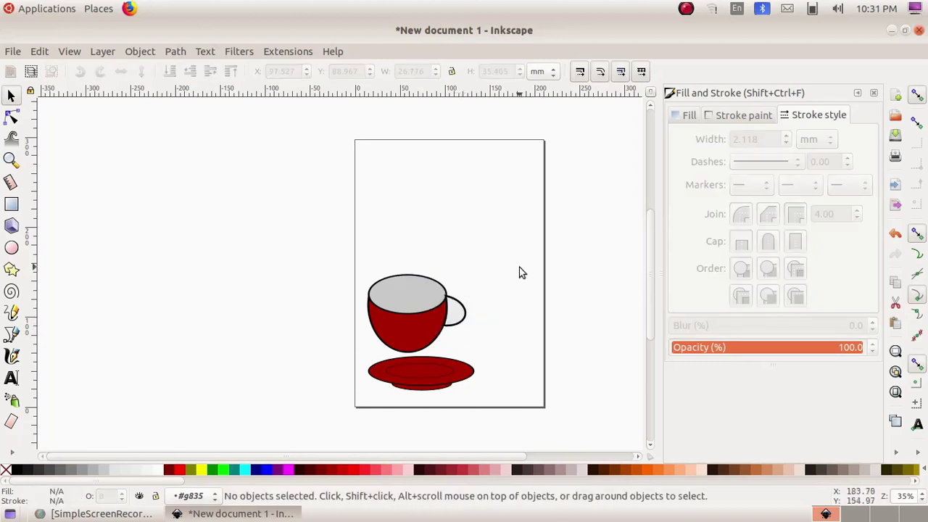
Step: Select the cup and its handle and group them
click(11, 98)
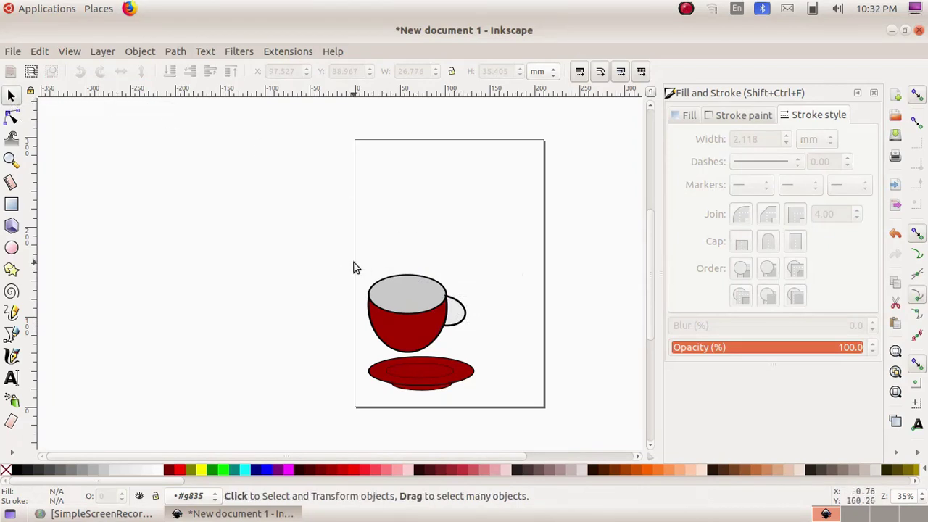
drag(354, 263, 478, 361)
click(140, 51)
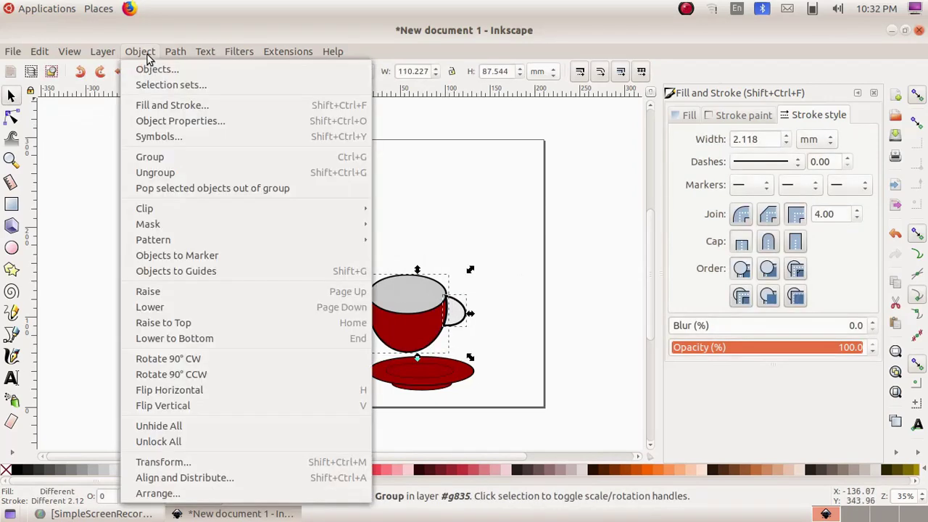
click(167, 155)
click(503, 304)
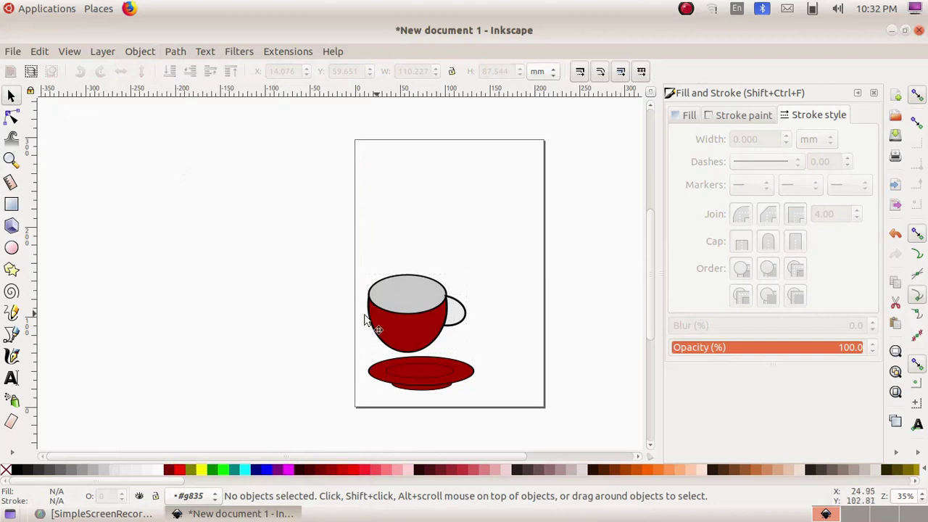
Step: Draw a flat ellipse about 79 × 36 mm above the cup and fill it with dark orange
click(11, 248)
drag(385, 186, 457, 219)
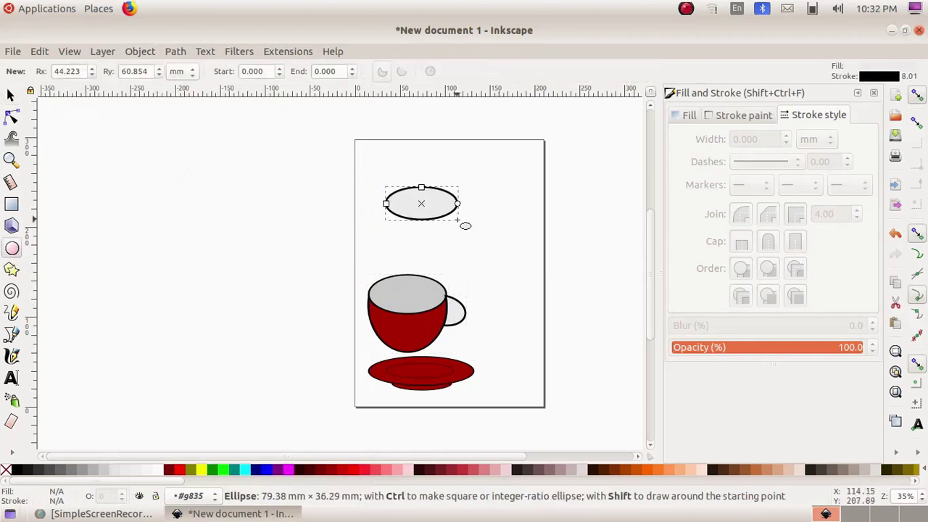
click(636, 475)
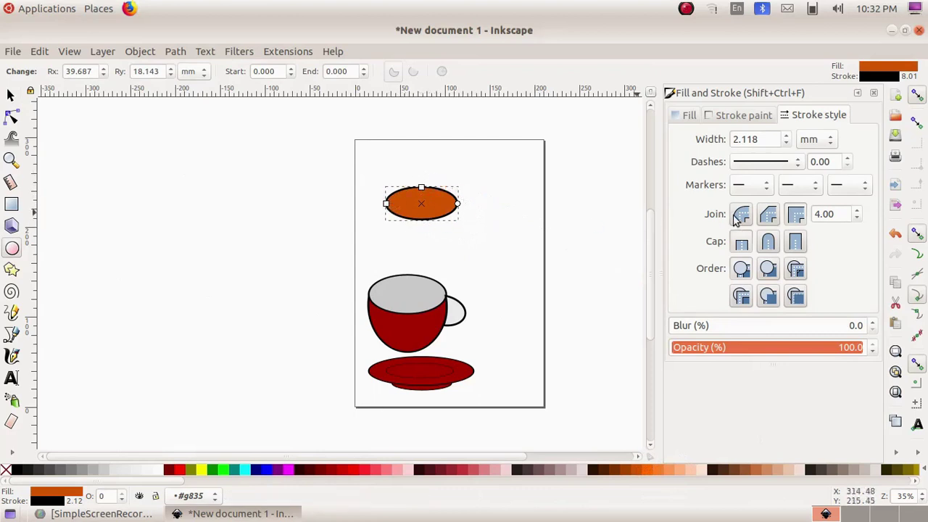
Step: Reduce the orange ellipse's stroke width to 0 mm
click(787, 142)
click(787, 142)
click(787, 143)
click(786, 143)
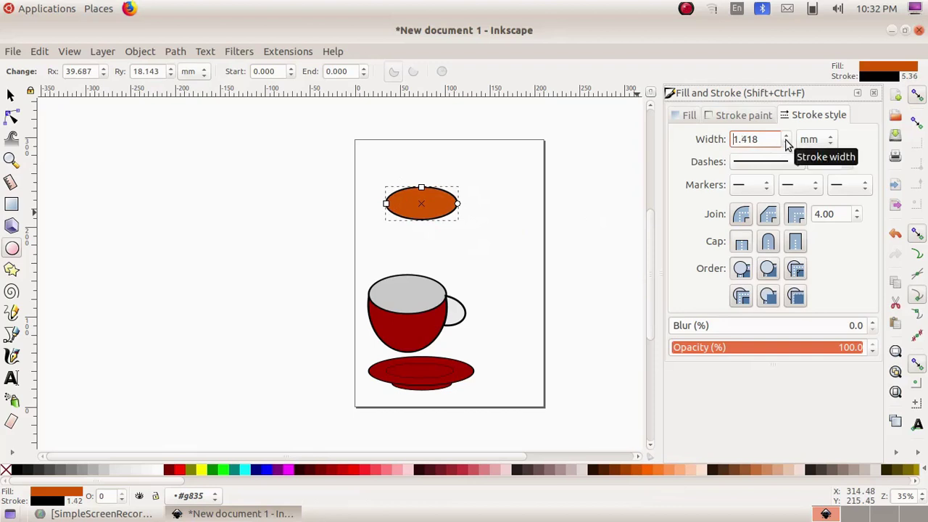
click(787, 143)
click(786, 143)
click(787, 142)
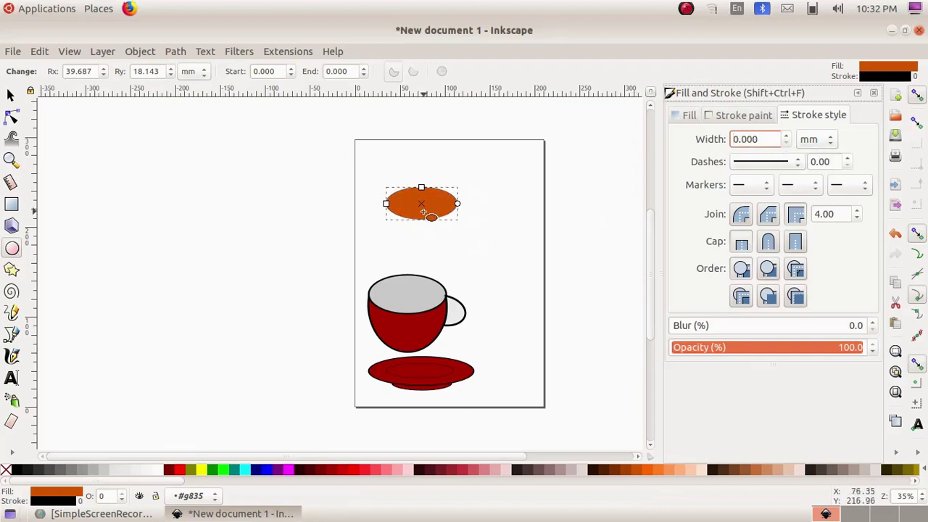
Step: Move the orange ellipse into the cup's opening and resize it to fit inside the grey rim
click(10, 97)
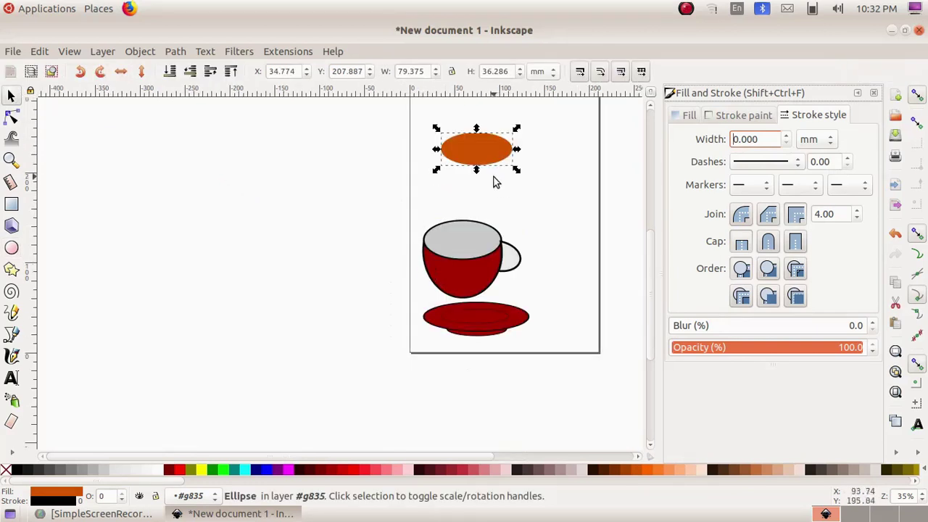
drag(482, 163, 502, 266)
drag(426, 265, 429, 265)
key(Escape)
Step: Select the orange drink ellipse together with the cup and group them
drag(419, 221, 545, 324)
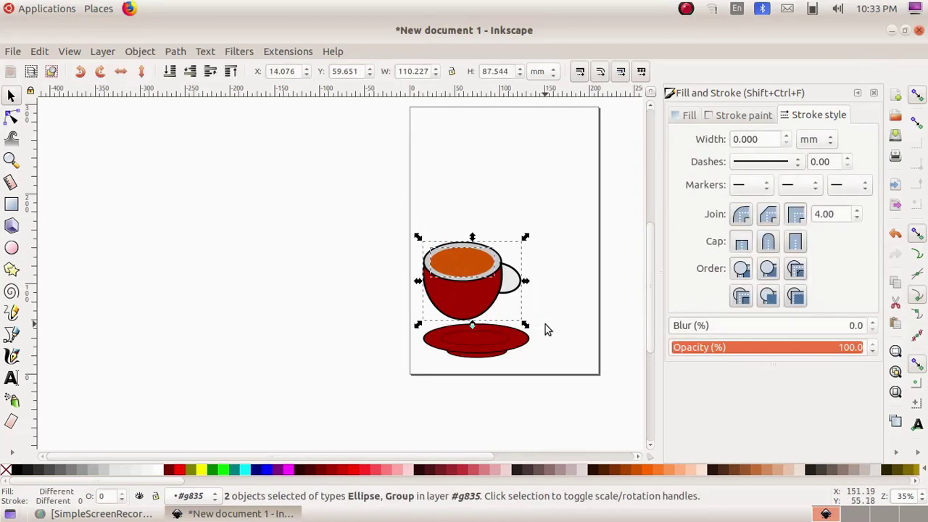
click(140, 51)
click(155, 155)
Step: Place the cup group centred on the plate and shrink it to about 98 × 60 mm
drag(480, 280, 496, 301)
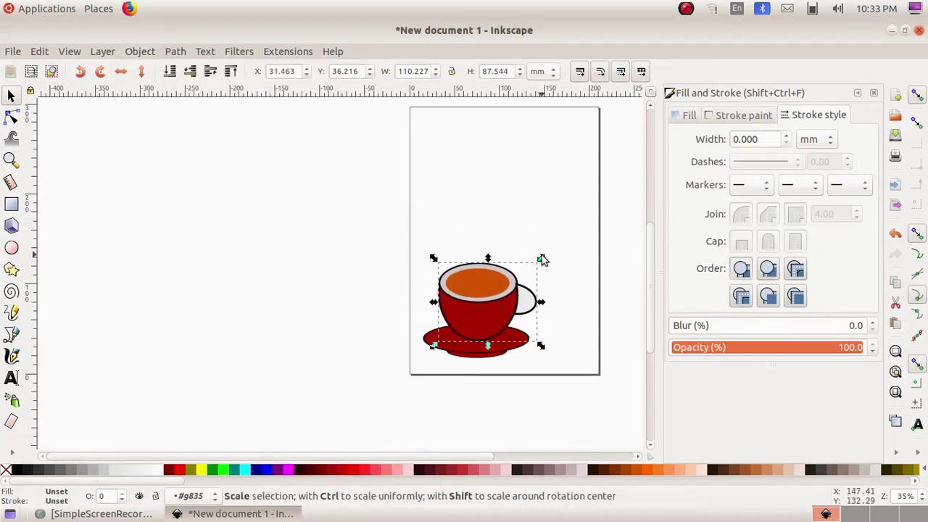
drag(543, 260, 531, 284)
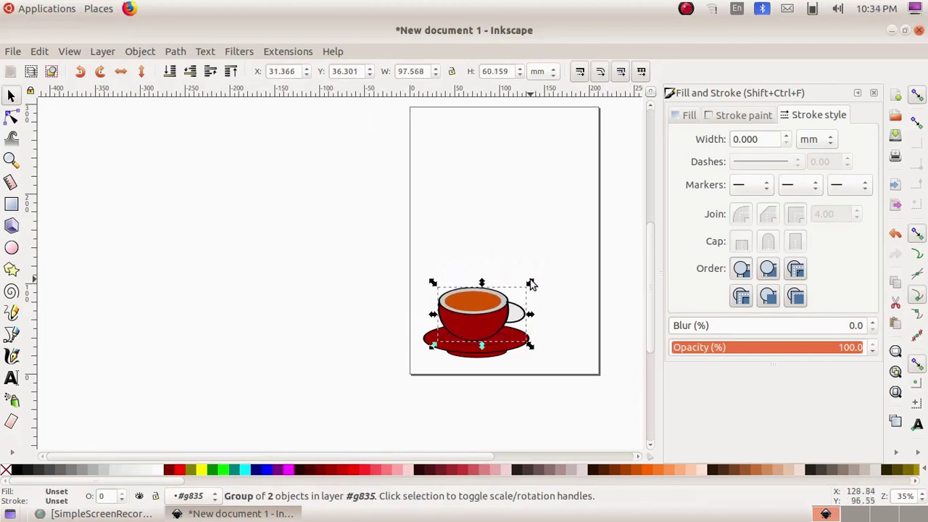
drag(487, 328, 491, 331)
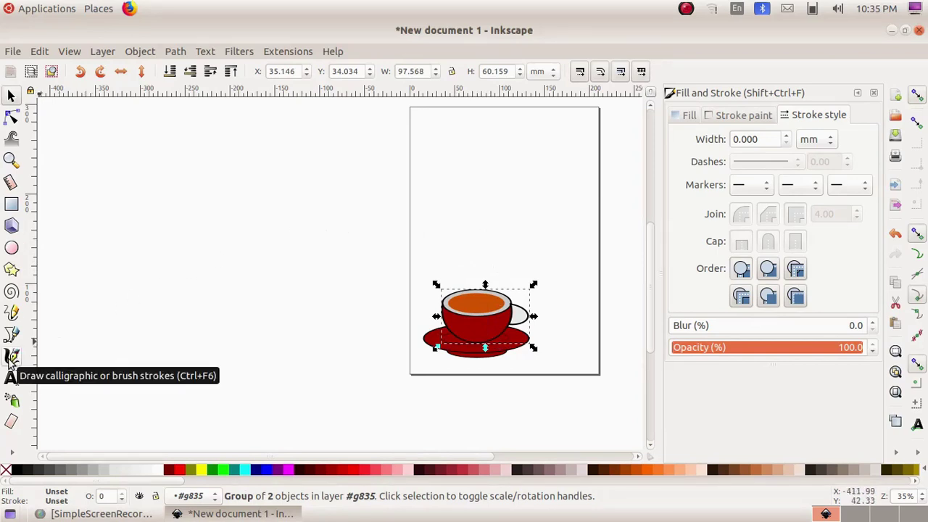
Step: Draw three wavy calligraphic steam strokes in orange just above the cup
click(11, 356)
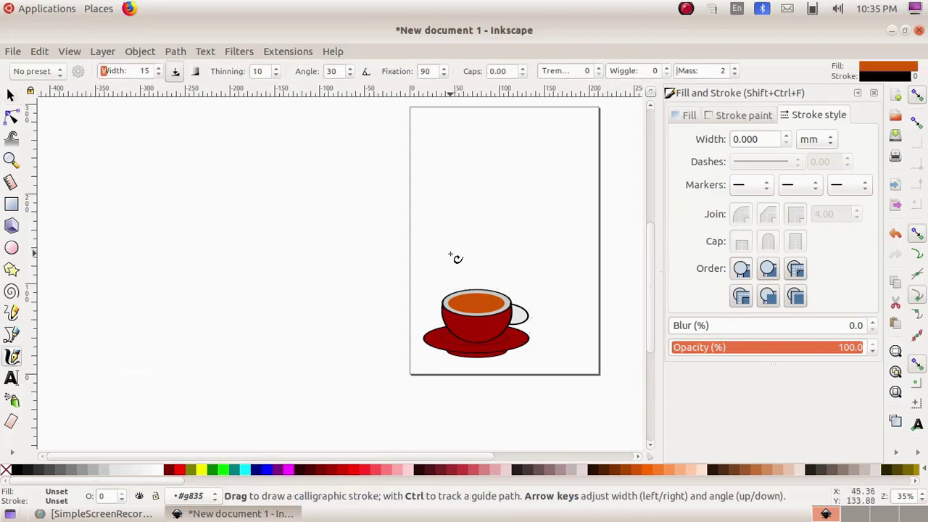
drag(450, 252, 473, 280)
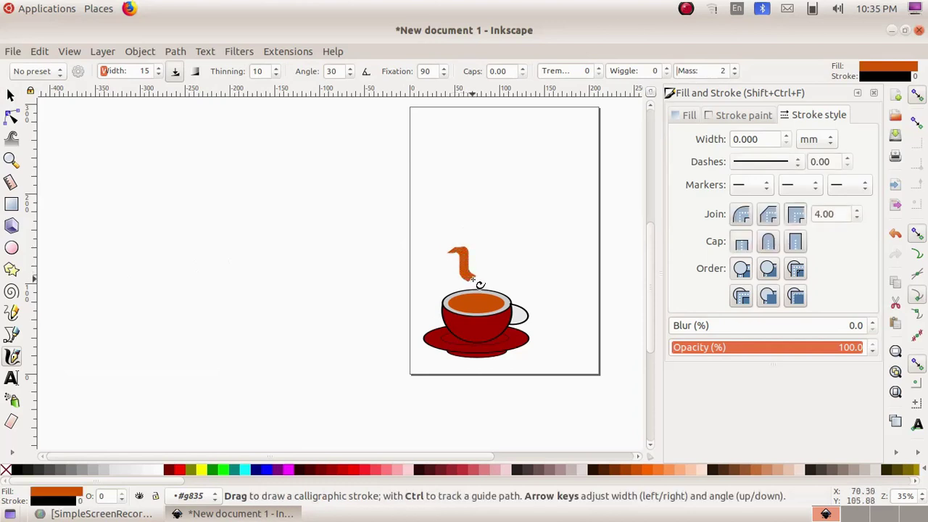
mouse_move(482, 244)
mouse_down()
mouse_move(498, 257)
mouse_move(498, 284)
mouse_up()
drag(446, 263, 457, 280)
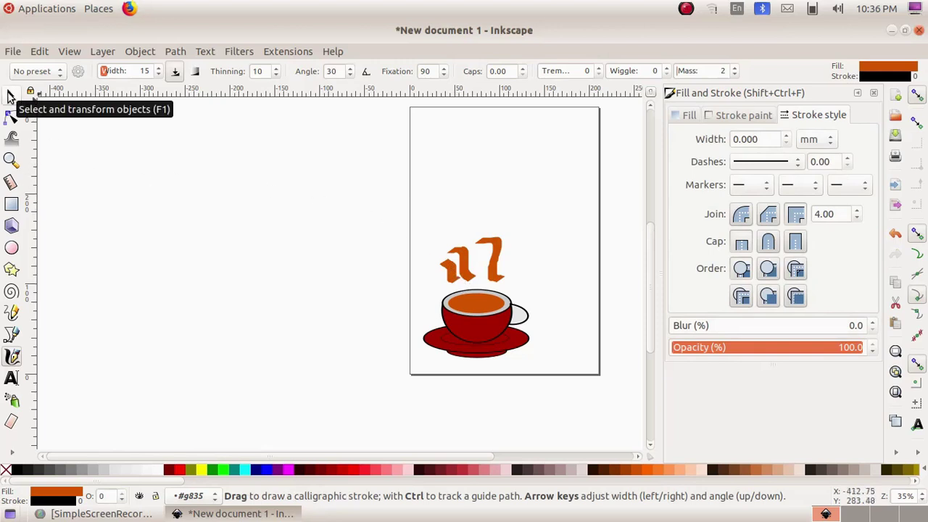
Step: Select the three steam strokes and blur them by 19%
click(10, 97)
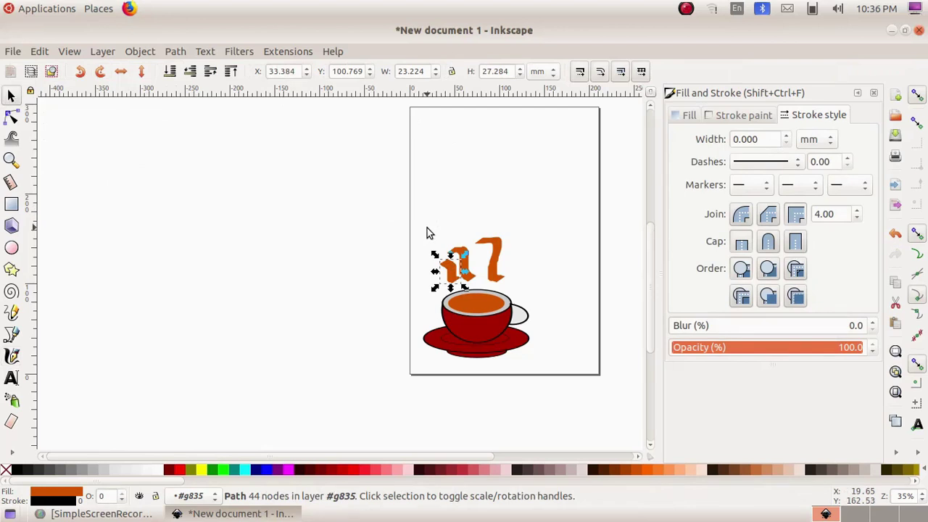
mouse_move(427, 229)
mouse_down()
mouse_move(461, 283)
mouse_move(530, 294)
mouse_up()
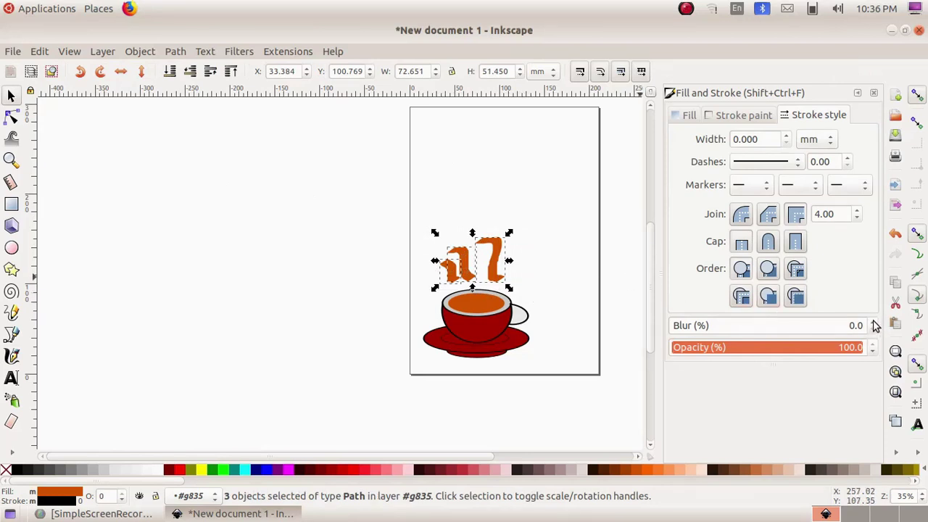
scroll(875, 326, up, 12)
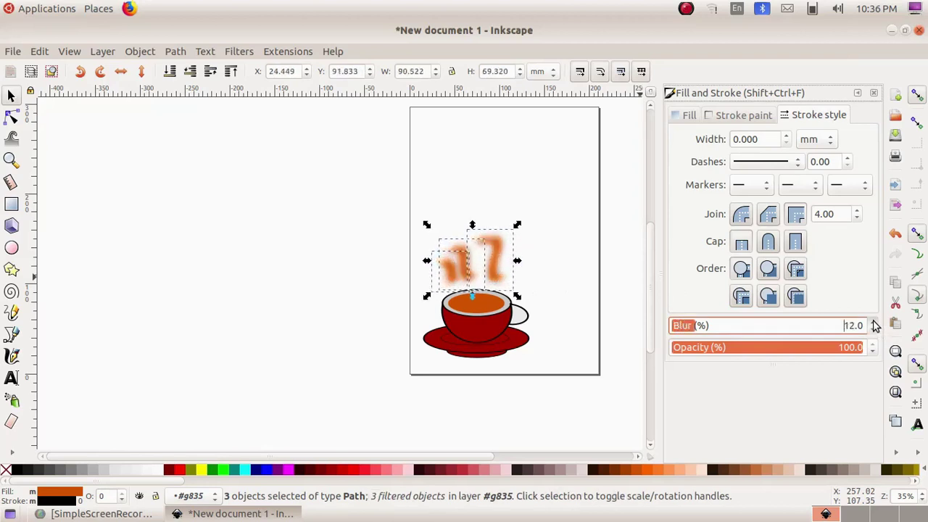
scroll(875, 326, up, 7)
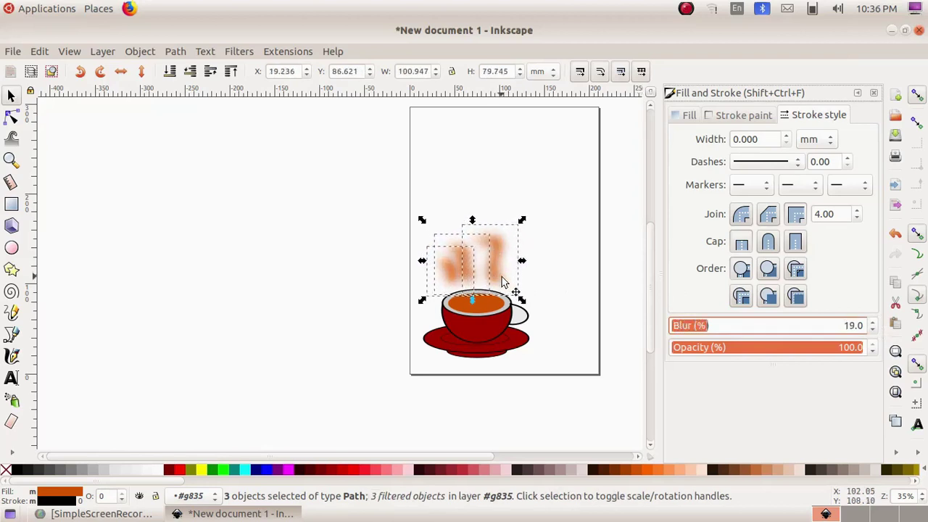
Step: Move the blurred steam strokes closer together above the cup
drag(498, 281, 496, 283)
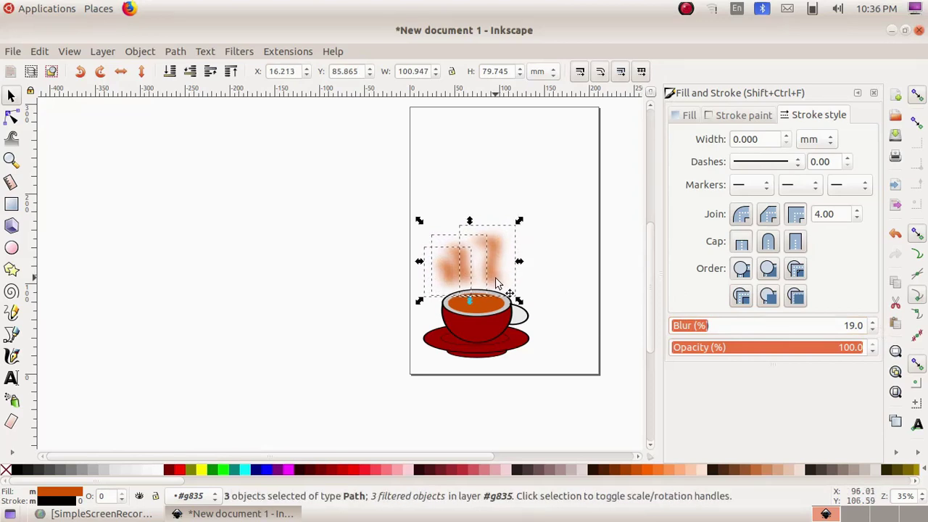
click(543, 279)
key(ctrl+z)
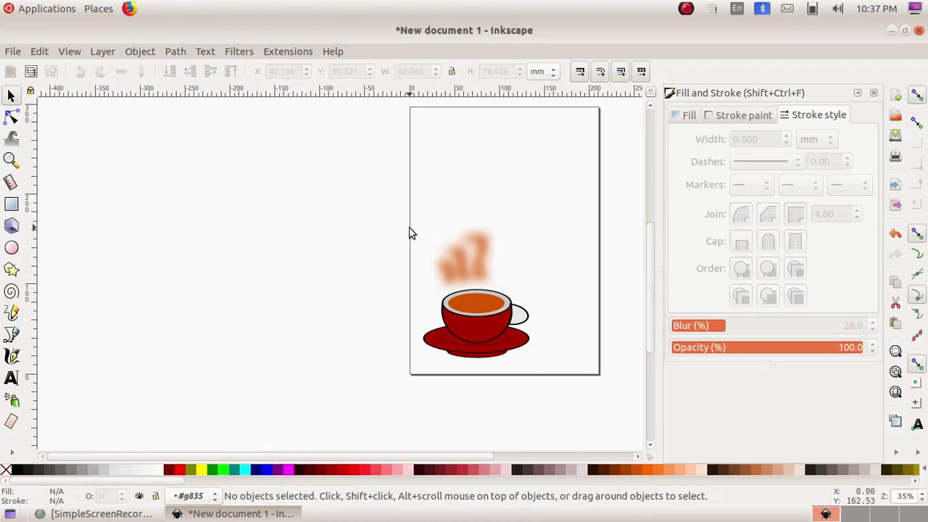
Step: Select the steam strokes together with the cup and plate and group them
drag(410, 233, 573, 372)
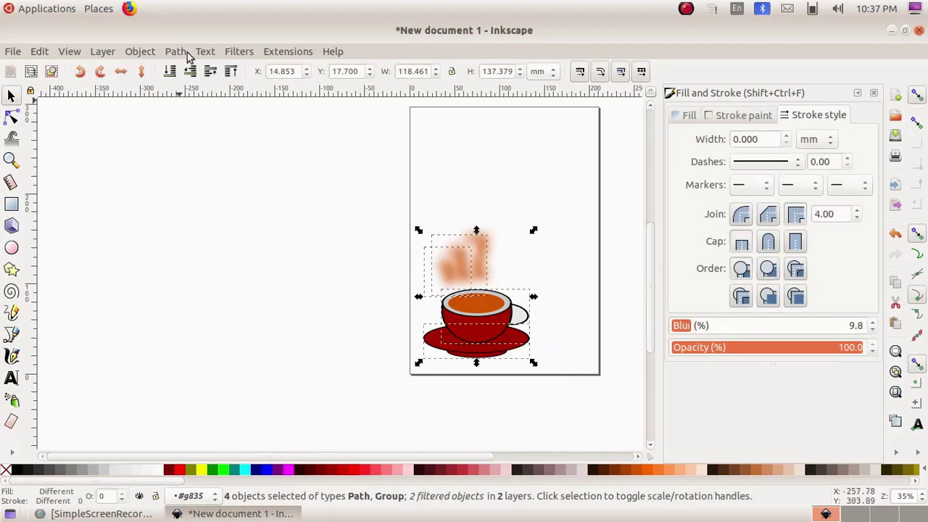
click(139, 52)
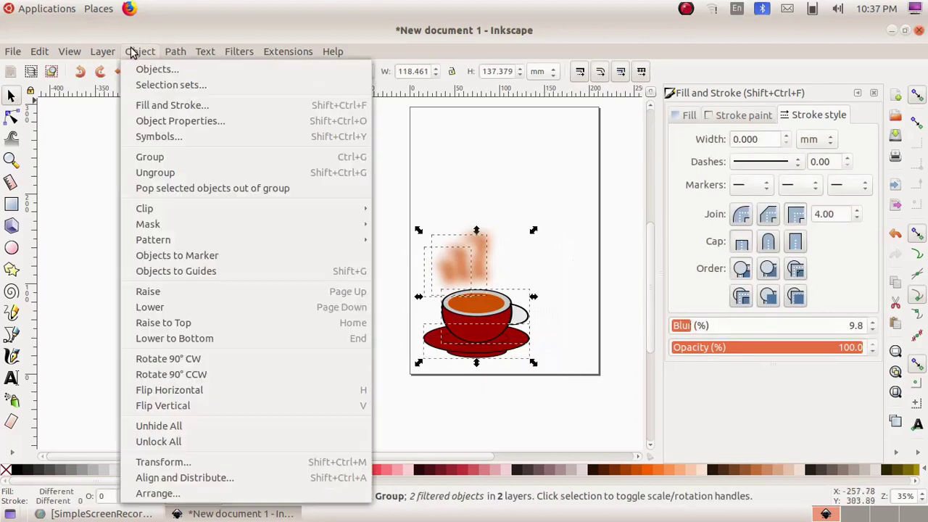
click(152, 157)
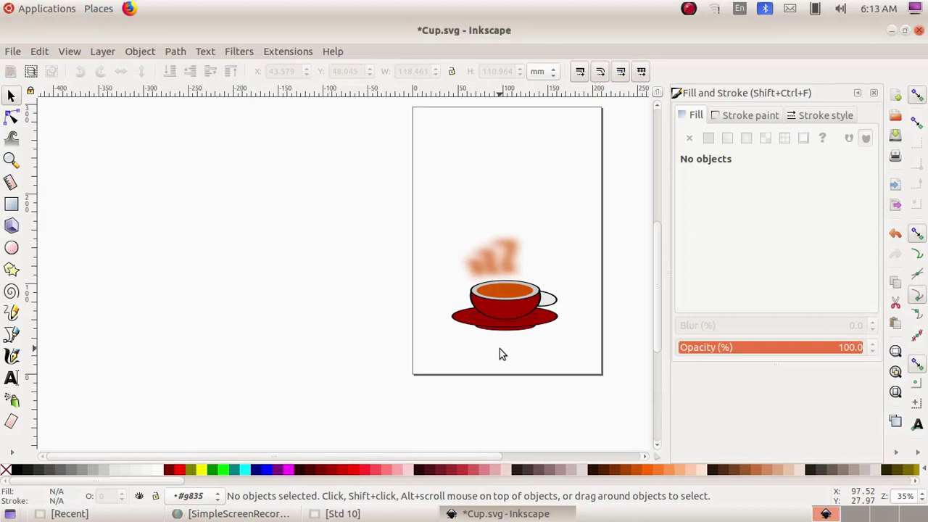
Step: Draw a green (#008000) rectangle about 197 × 33 mm across the upper part of the page
click(12, 205)
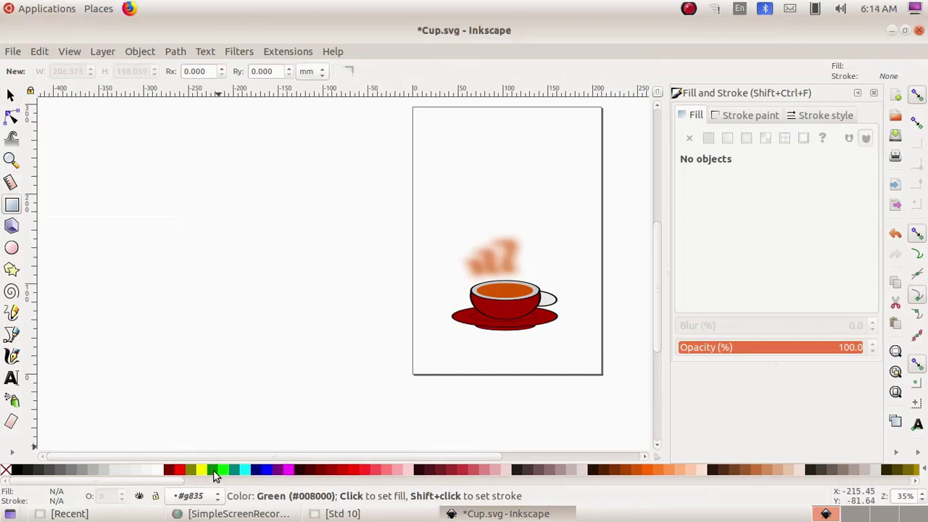
click(213, 470)
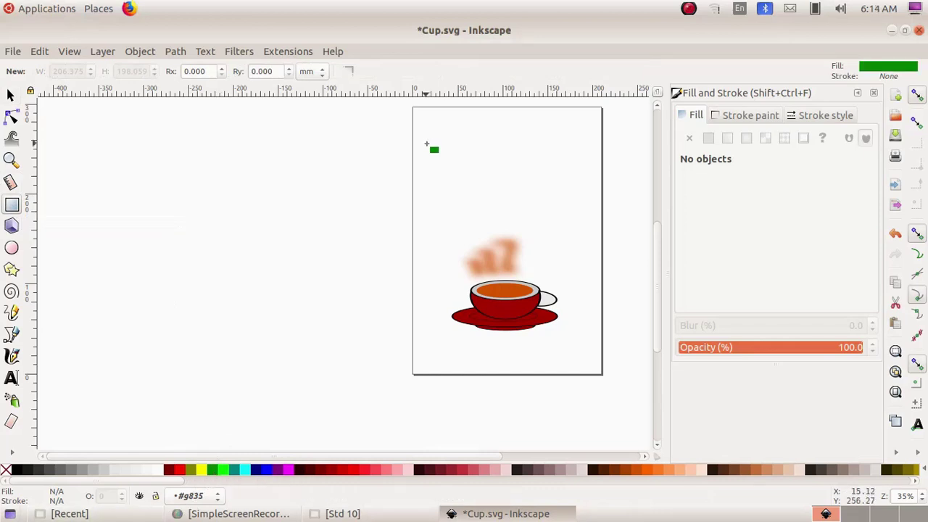
drag(426, 144, 604, 174)
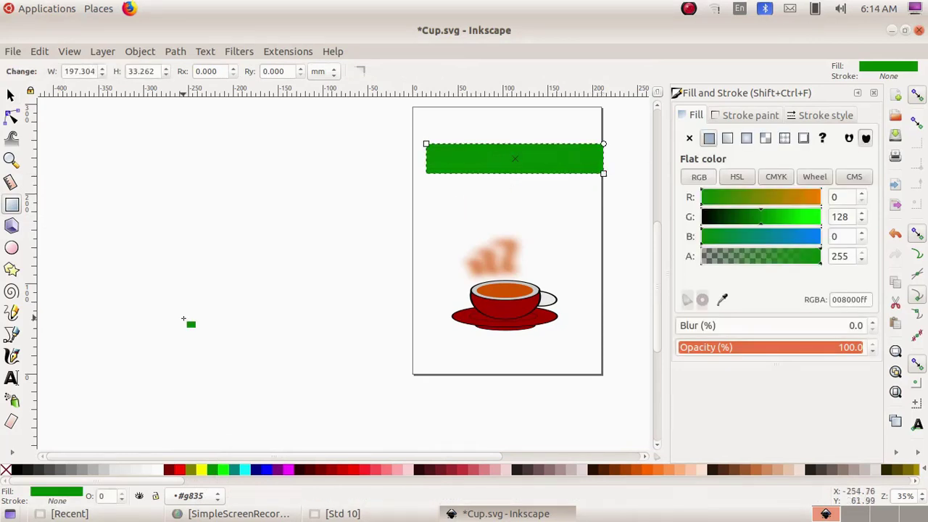
Step: Add the text "Taste The Real Taste of Kerala" below the green rectangle and enlarge it to about 181 × 13 mm
click(12, 377)
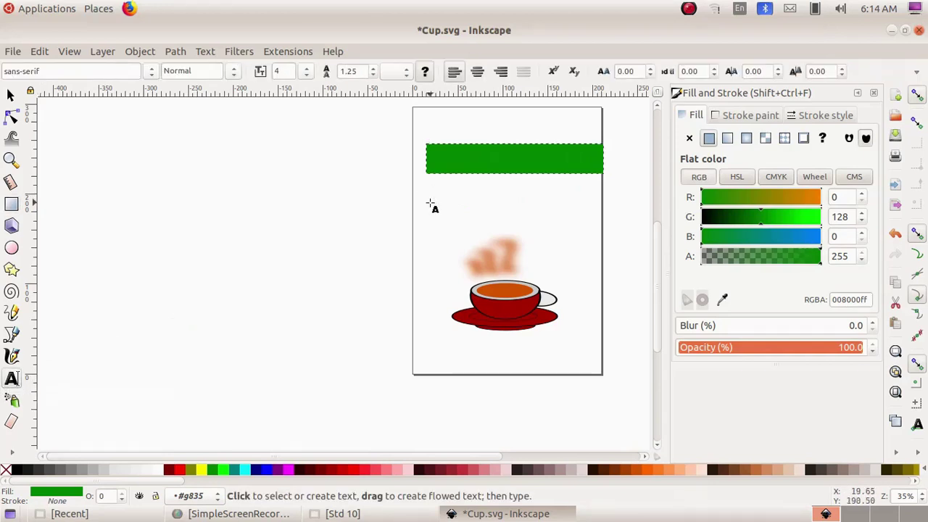
click(429, 204)
text(Taste The)
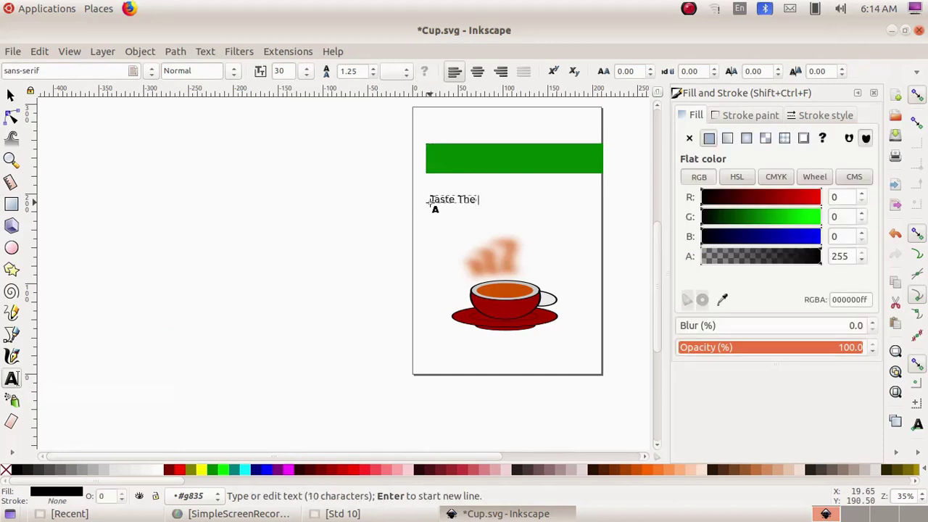
text( Real Taste of Kerala)
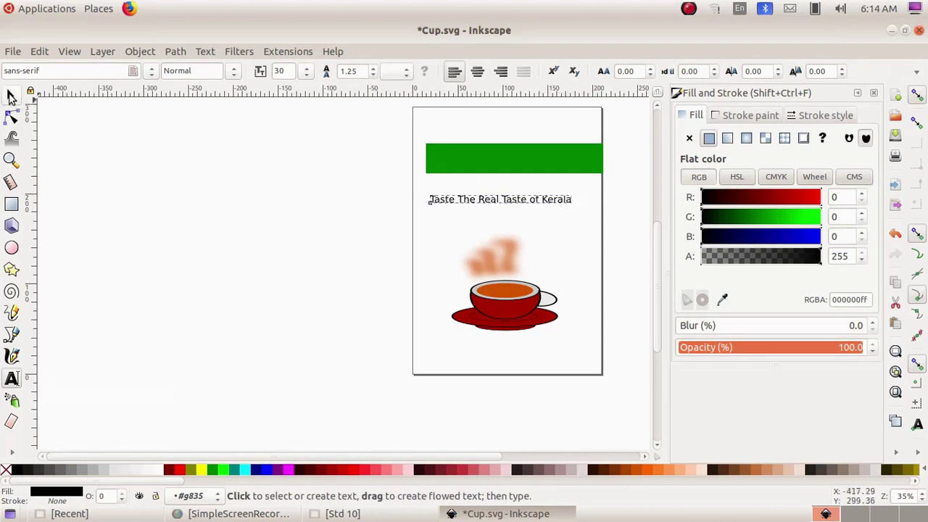
click(10, 96)
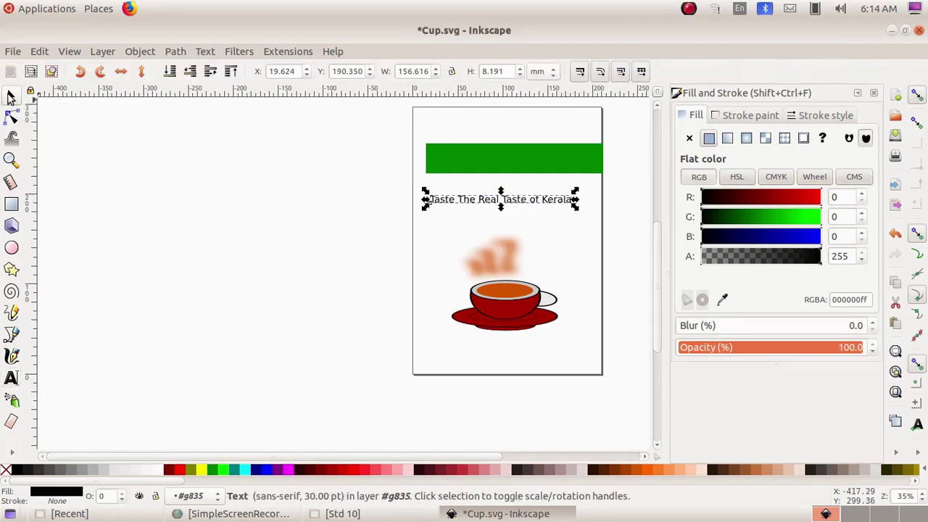
drag(575, 205, 597, 216)
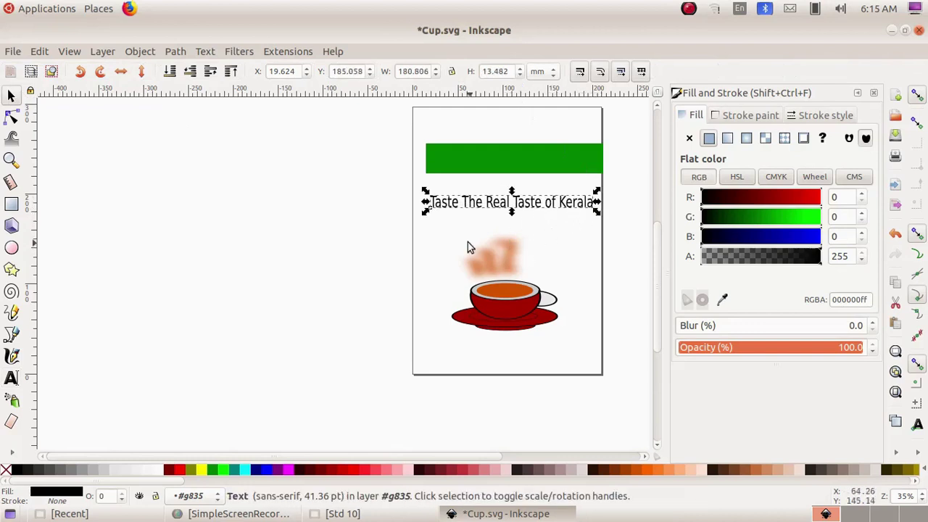
Step: Fill the slogan text with light grey (e6e6e6) and place it on the green rectangle
click(115, 471)
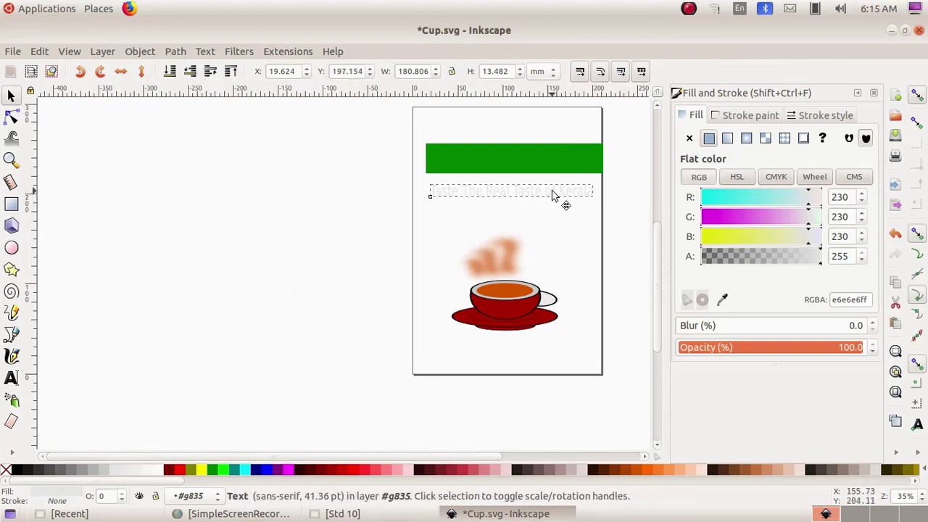
drag(551, 203, 556, 156)
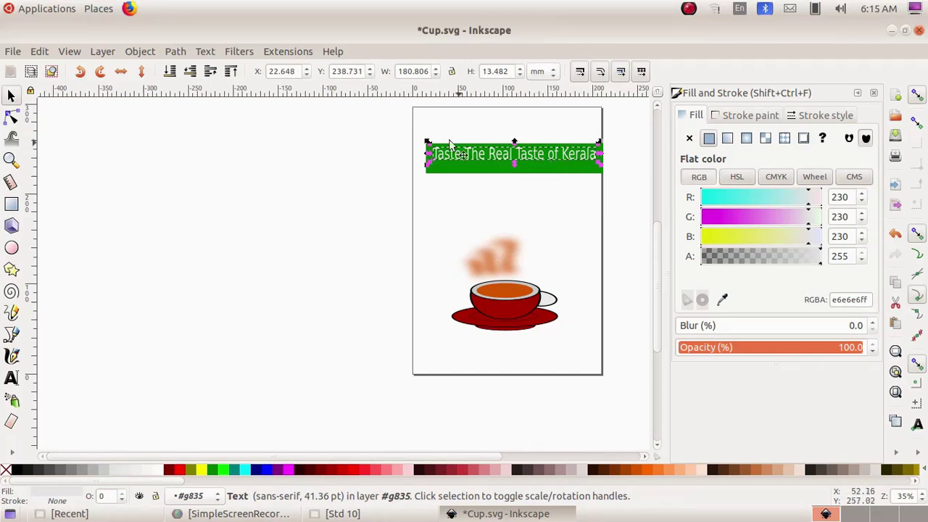
Step: Duplicate the slogan text and offset the copy slightly below the original on the green rectangle
click(40, 53)
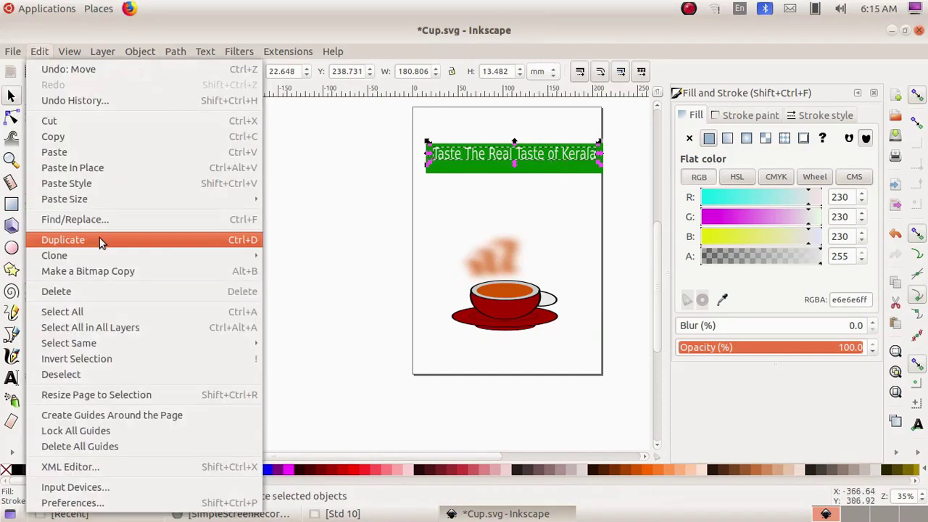
click(99, 238)
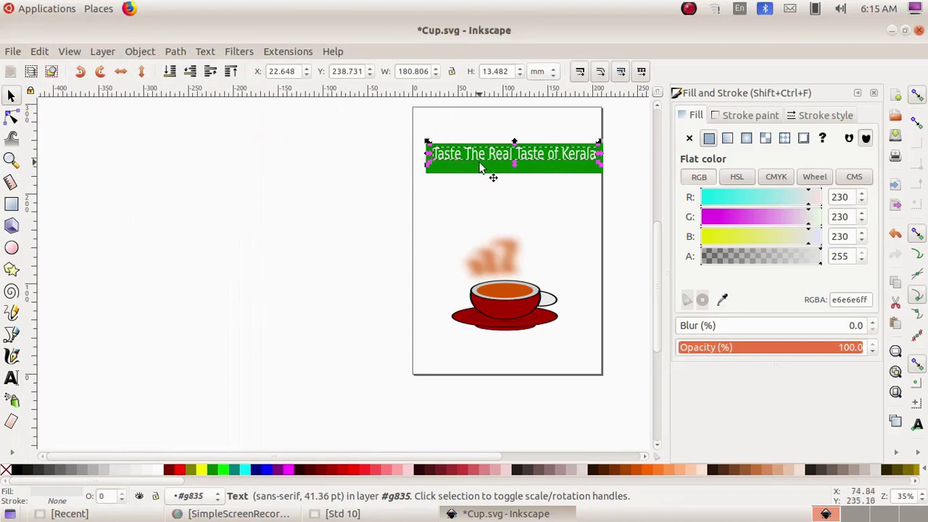
drag(480, 159, 497, 171)
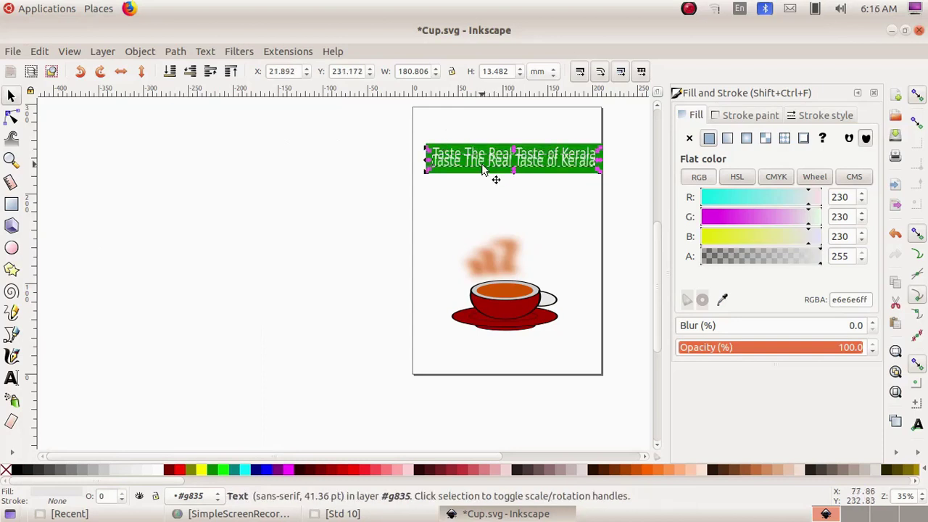
Step: Fill the slogan copy with 70% Gray and lower it behind the light text as a shadow
click(50, 471)
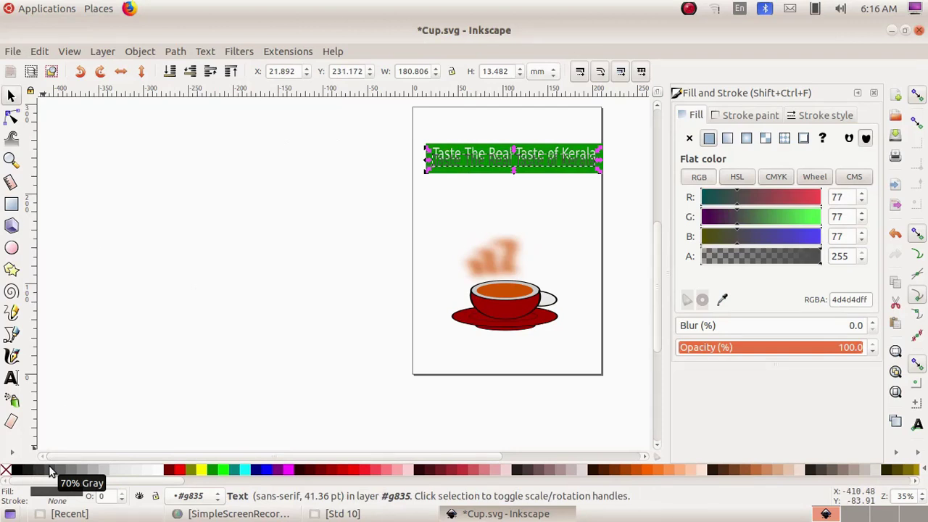
click(151, 52)
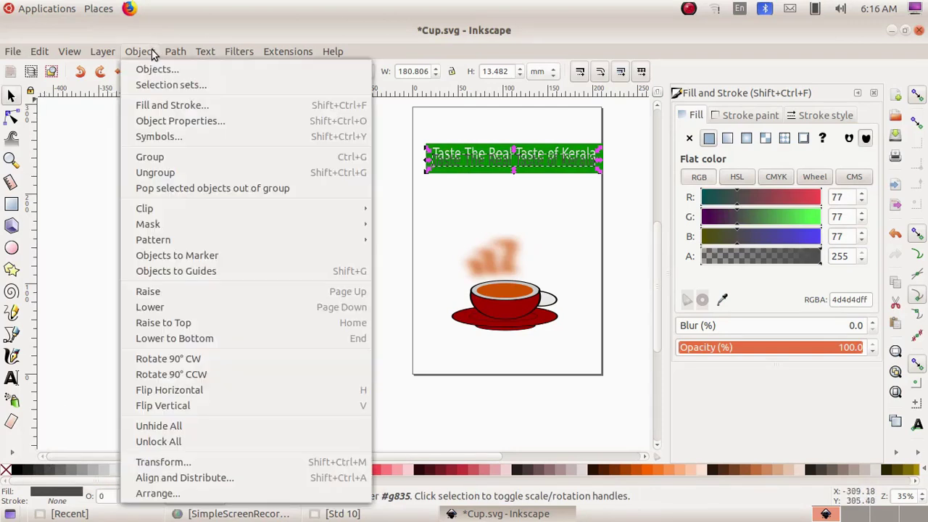
click(150, 307)
click(460, 209)
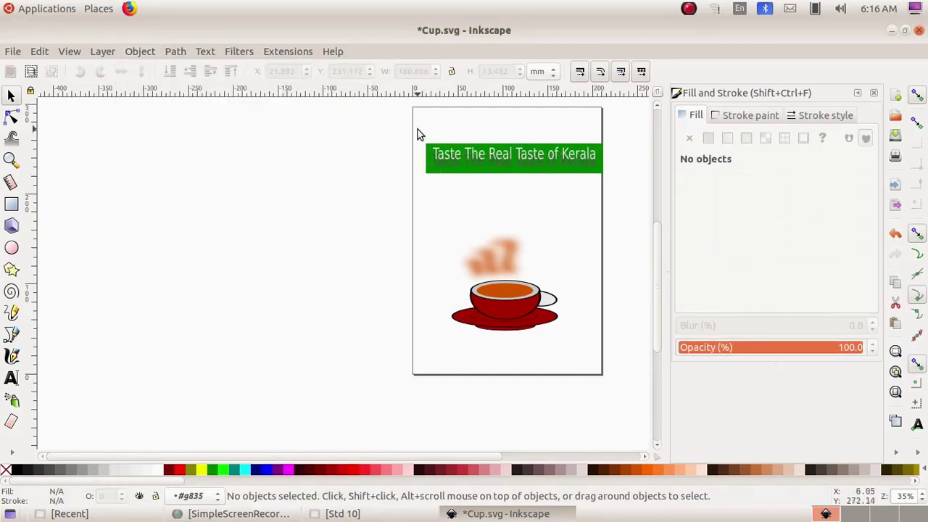
Step: Group the green rectangle with both slogan texts and move the banner below the plate at the page's lower edge
drag(419, 132, 606, 181)
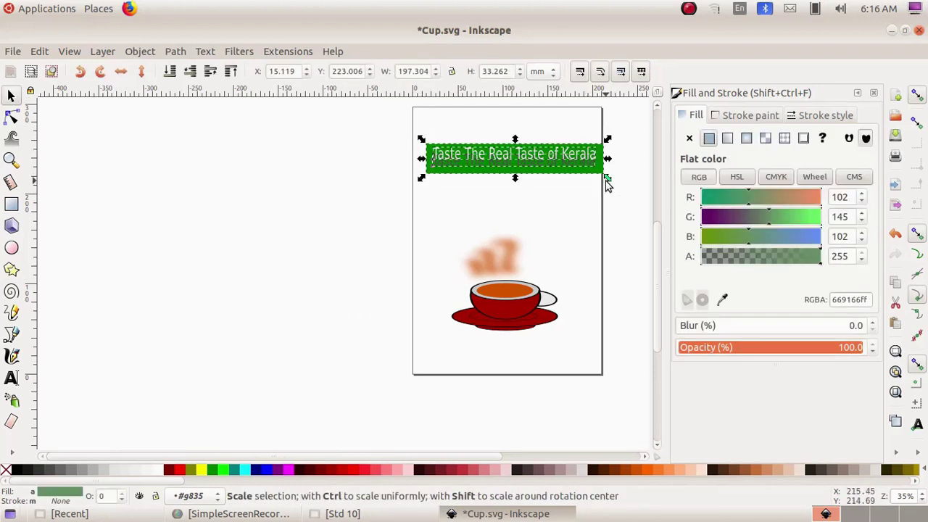
click(140, 52)
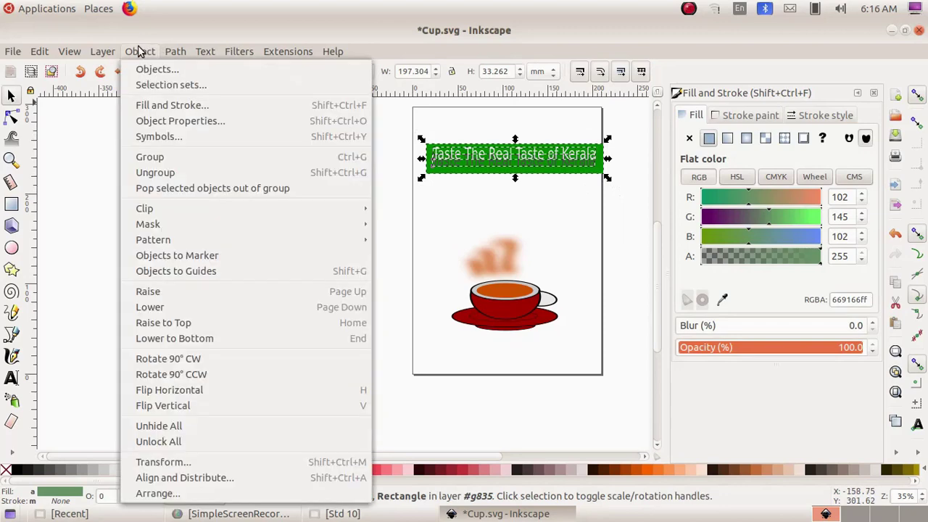
click(172, 165)
click(528, 201)
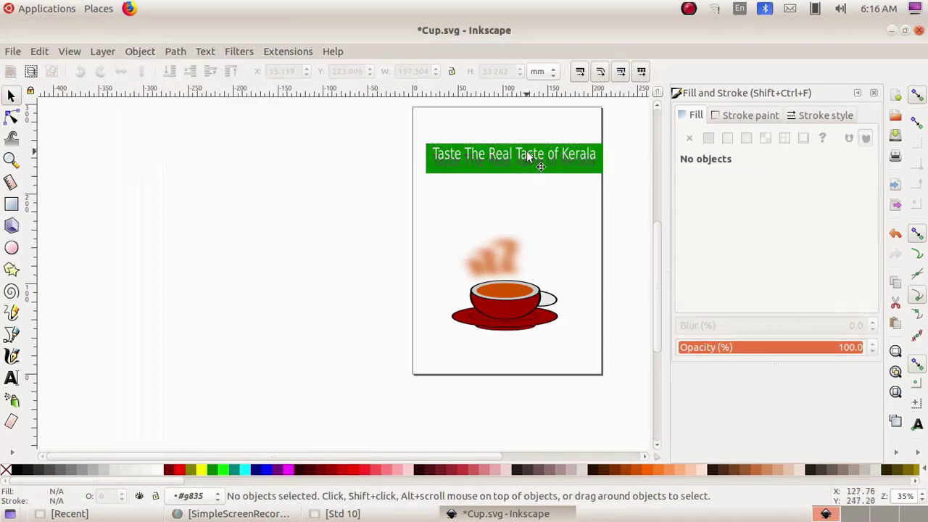
drag(529, 155, 520, 345)
click(567, 213)
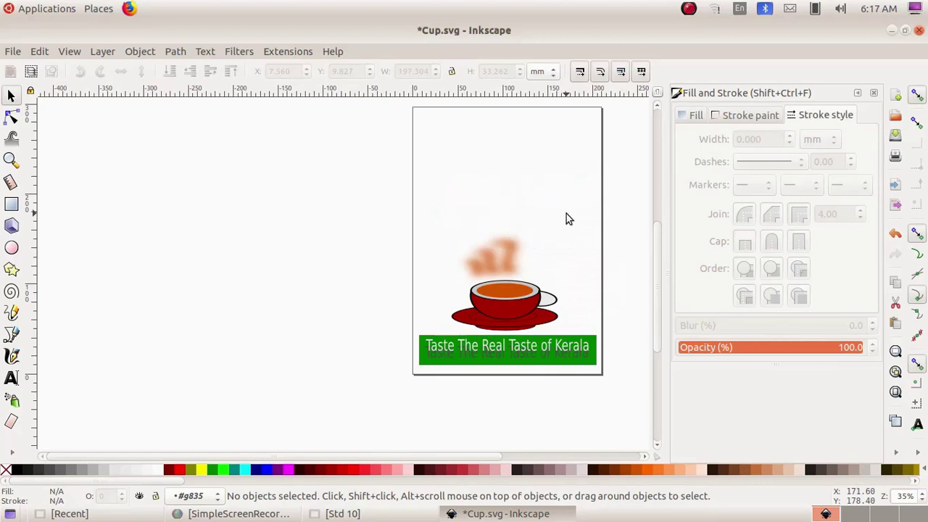
Step: Draw a dark grey upper half-ellipse from 180 to 360 degrees above the steam, with radii of about 65 × 70 mm
click(11, 251)
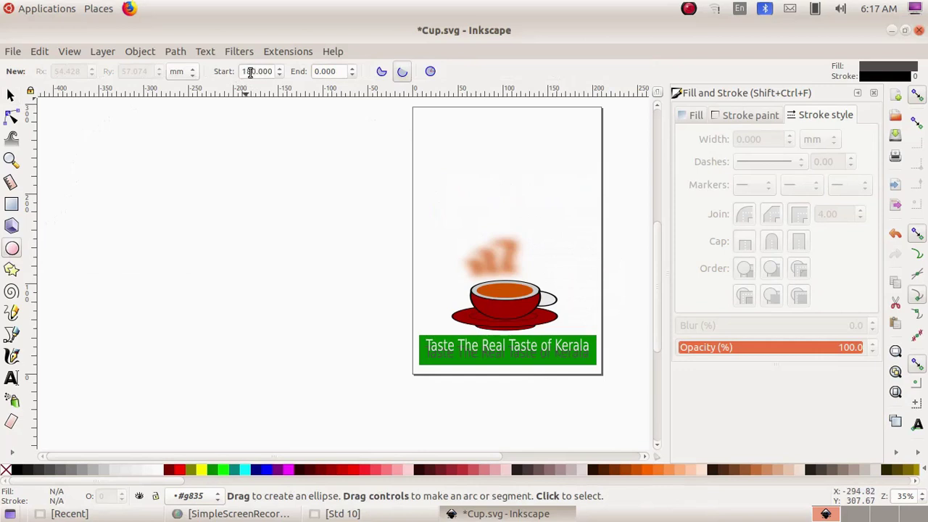
click(315, 71)
click(403, 71)
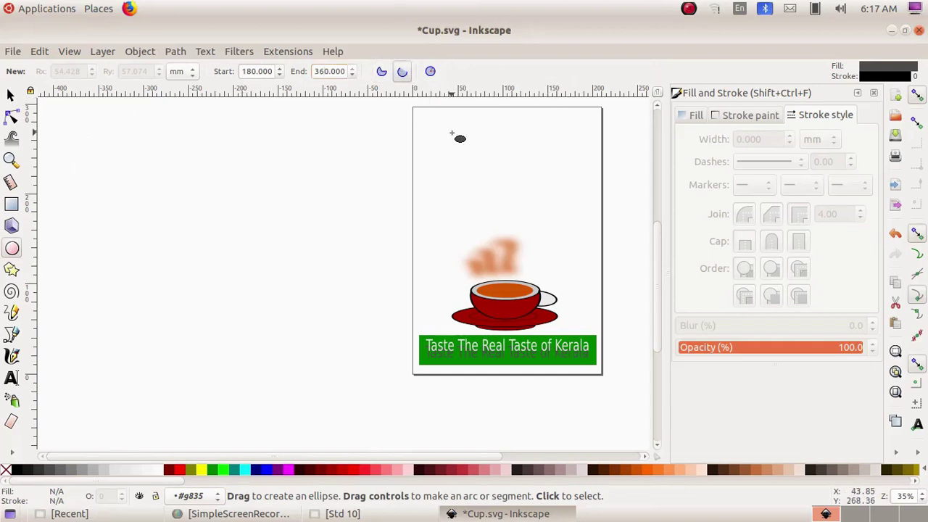
mouse_move(452, 133)
mouse_down()
mouse_move(537, 207)
mouse_move(568, 259)
mouse_up()
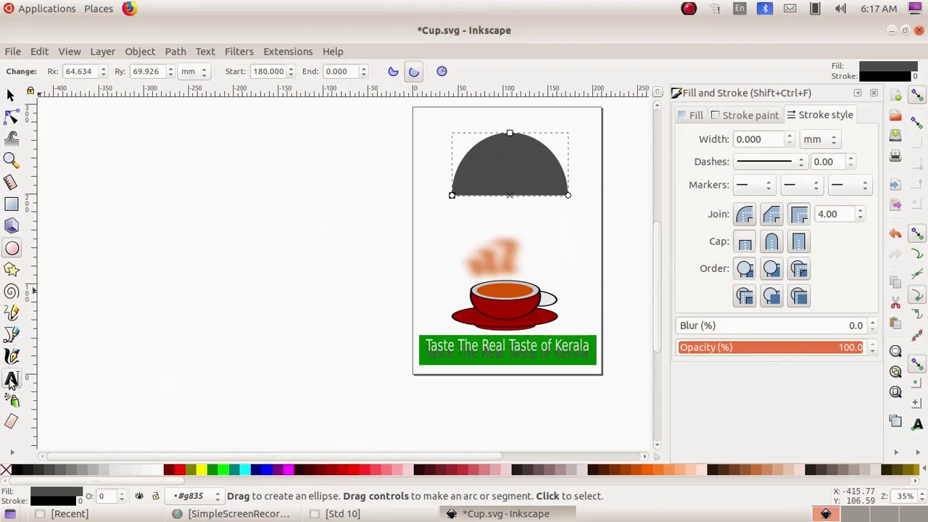
Step: Add the text "A KUDUMBASREE INITIATIVE" at size 30 between the half-ellipse and the steam and fill it red
click(11, 379)
click(430, 224)
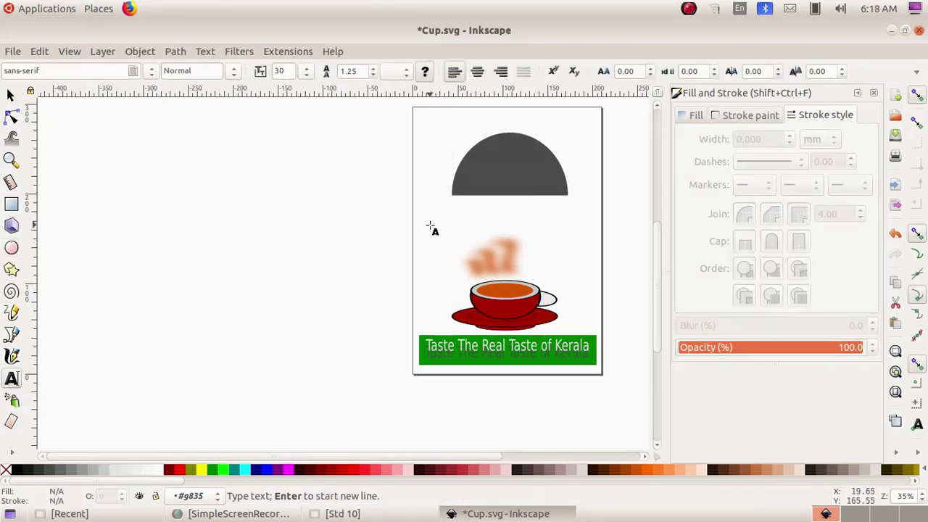
text(T)
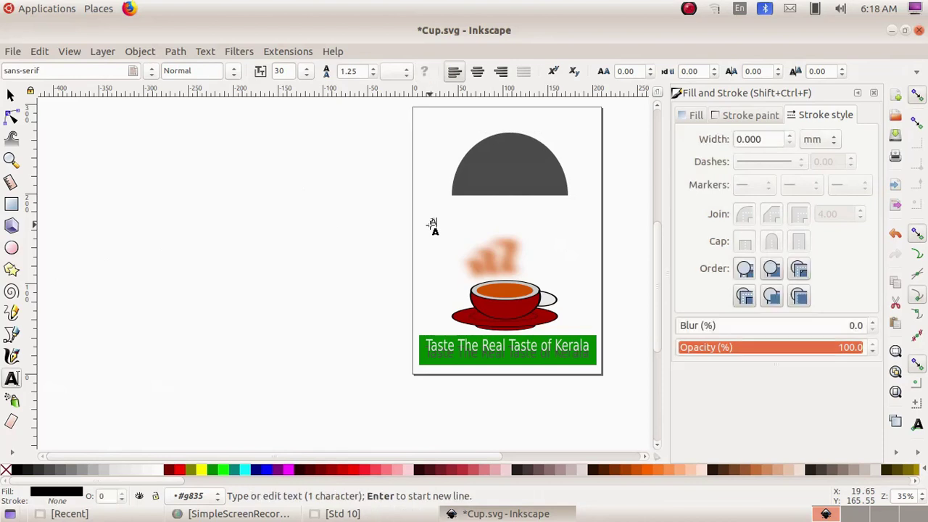
text(e)
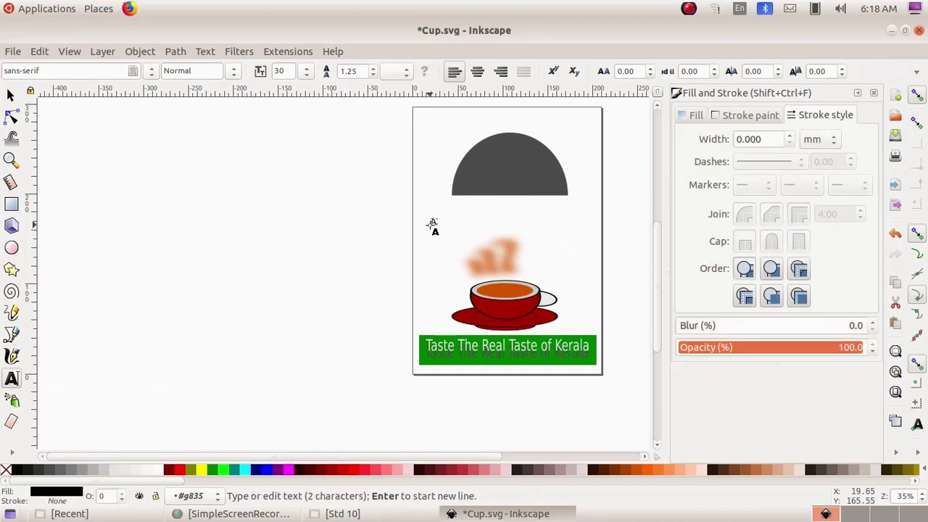
text(KUDUMBASREE INITIATIVE)
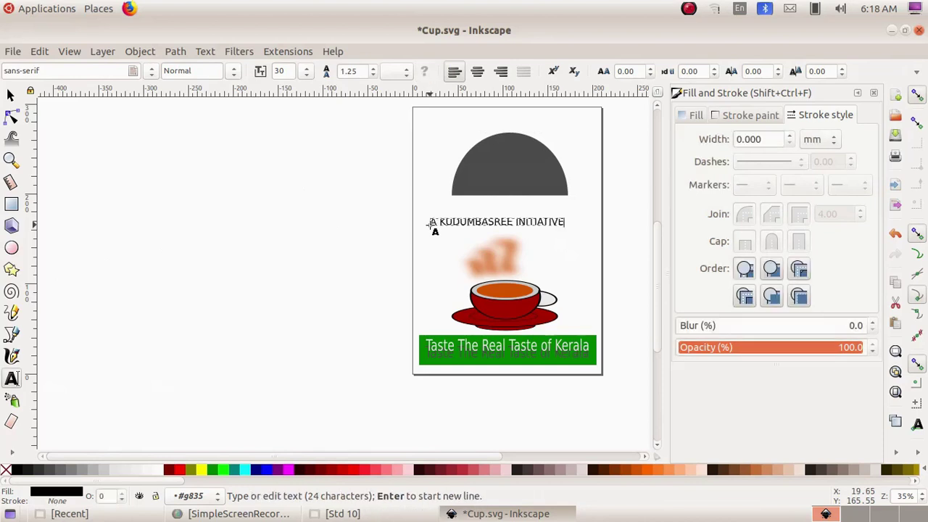
click(180, 473)
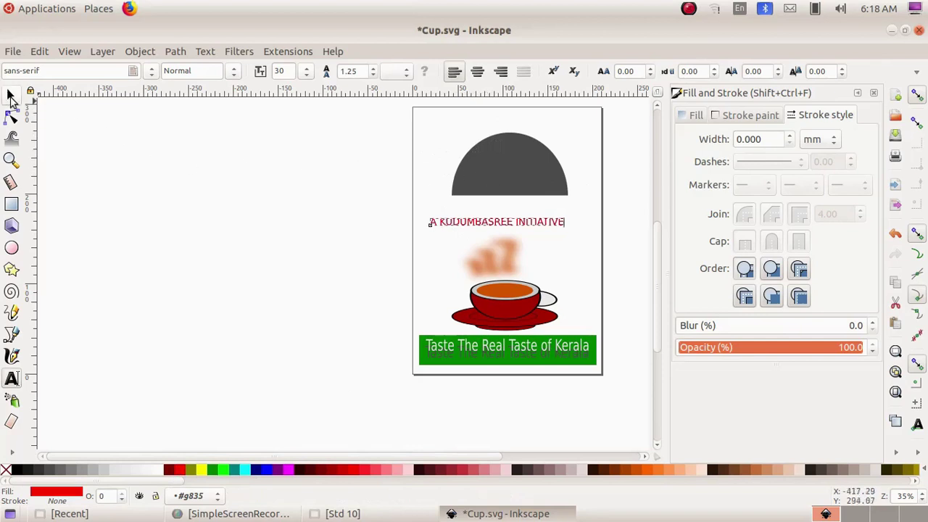
Step: Put the red "A KUDUMBASREE INITIATIVE" text on the path of the dark grey half-ellipse
click(11, 96)
click(420, 138)
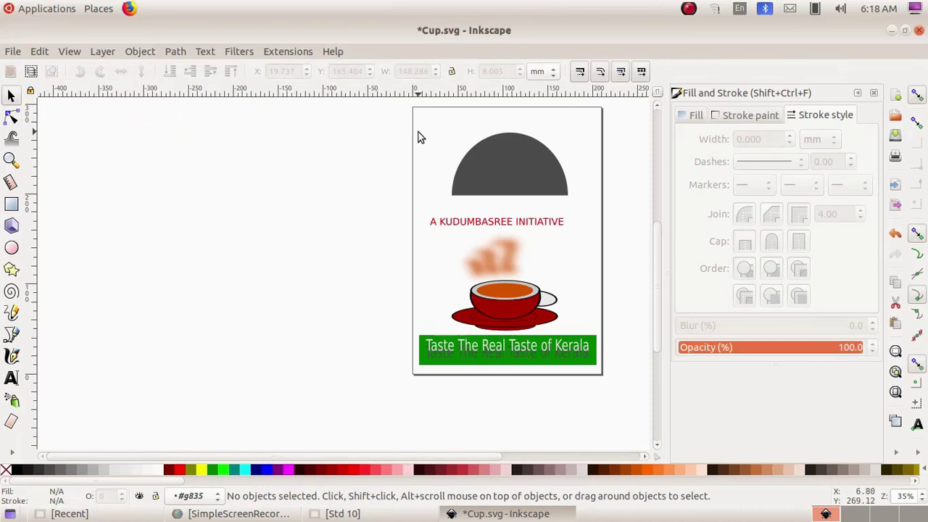
drag(418, 133, 590, 237)
click(205, 52)
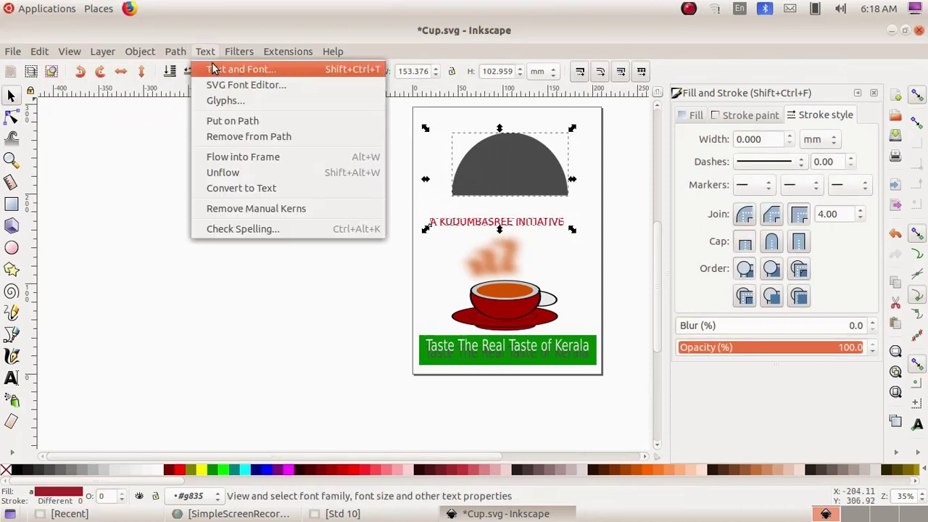
click(226, 121)
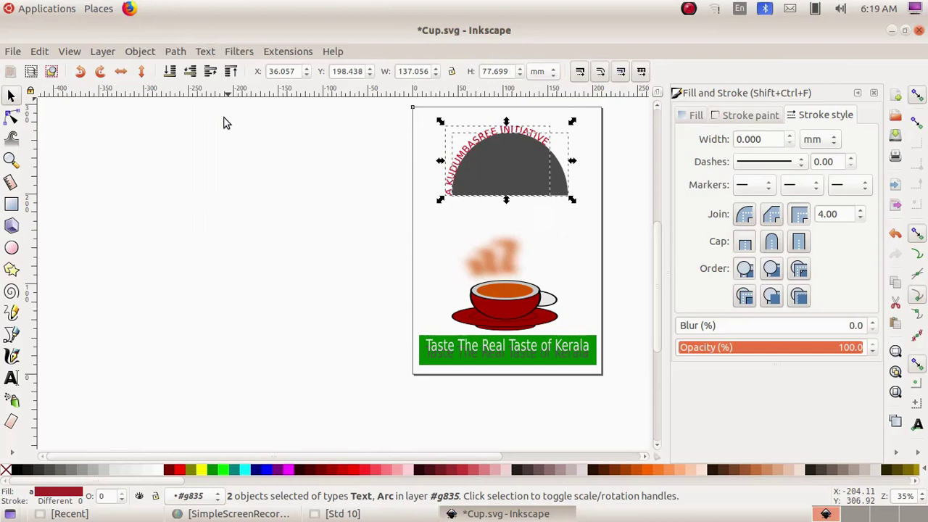
Step: Insert leading spaces before the curved text so it sits centred along the arc
click(12, 380)
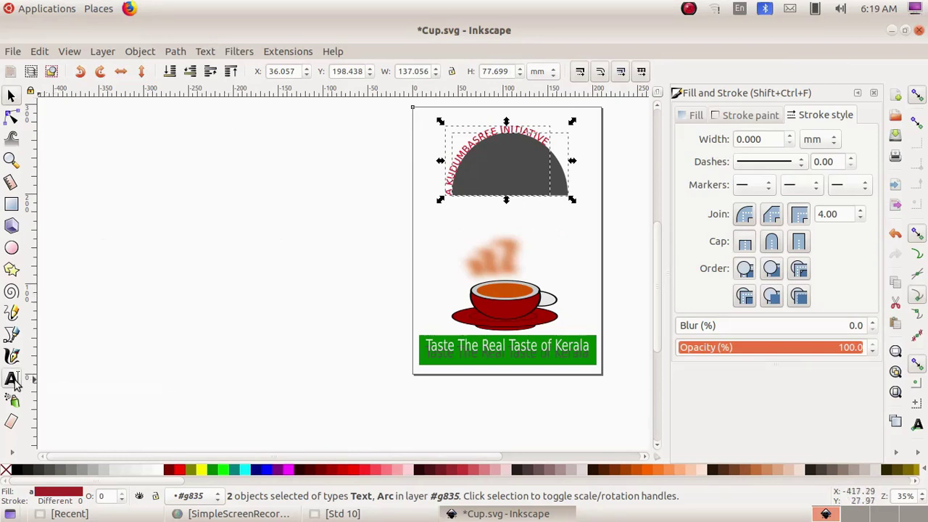
click(447, 192)
text(A)
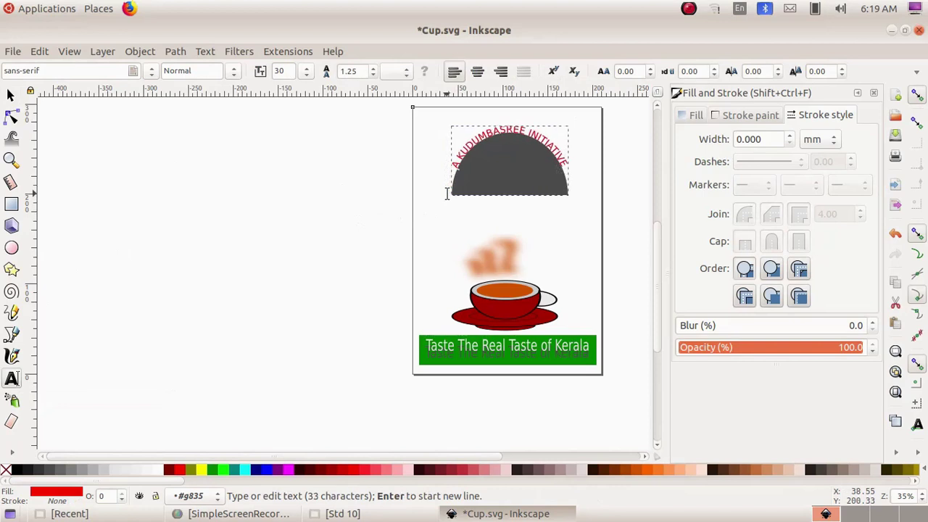
click(10, 97)
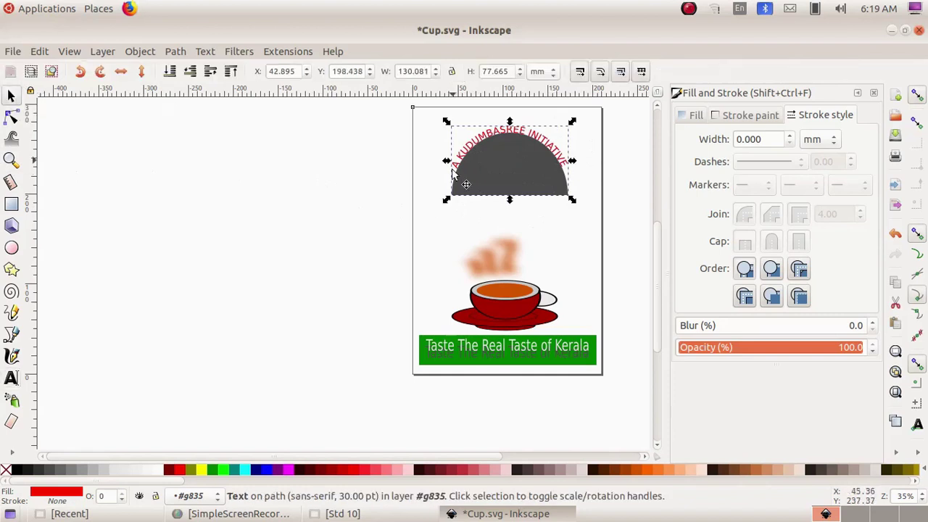
Step: Remove the fill from the dark grey half-ellipse beneath the curved text
click(506, 174)
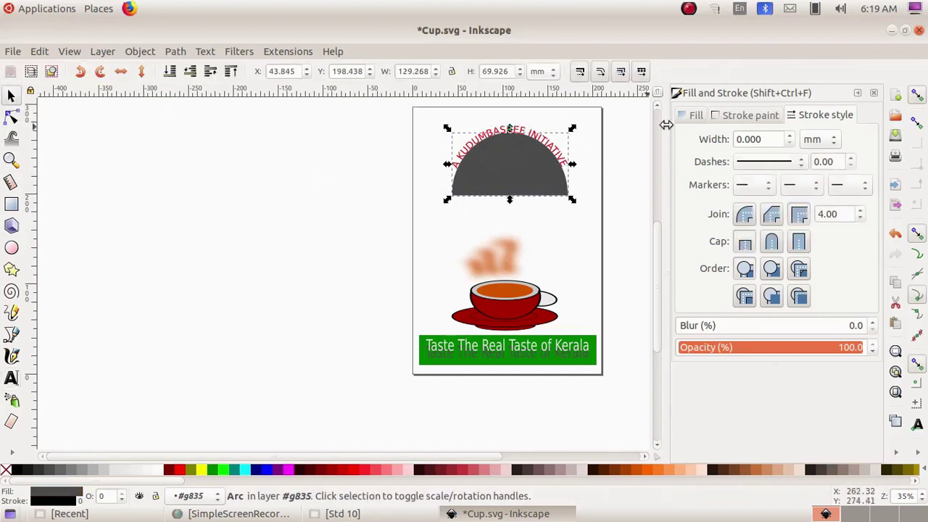
click(692, 118)
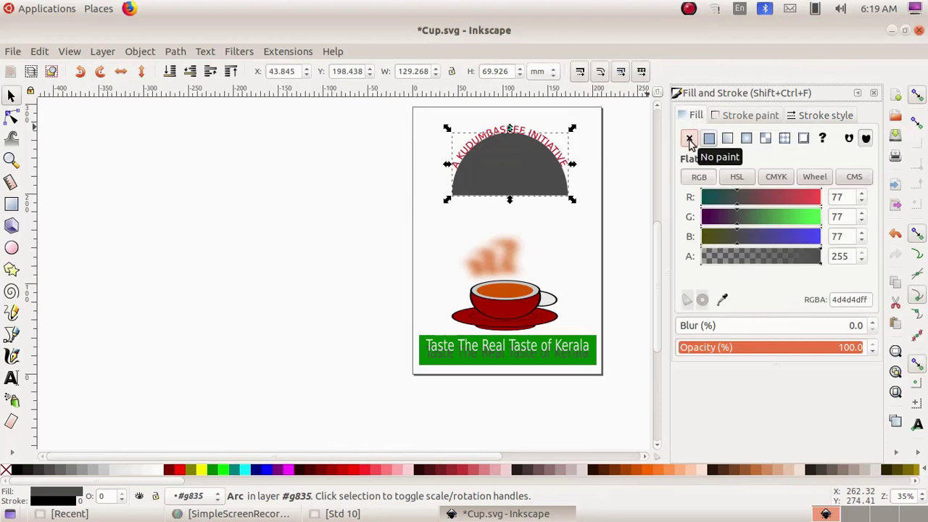
click(689, 139)
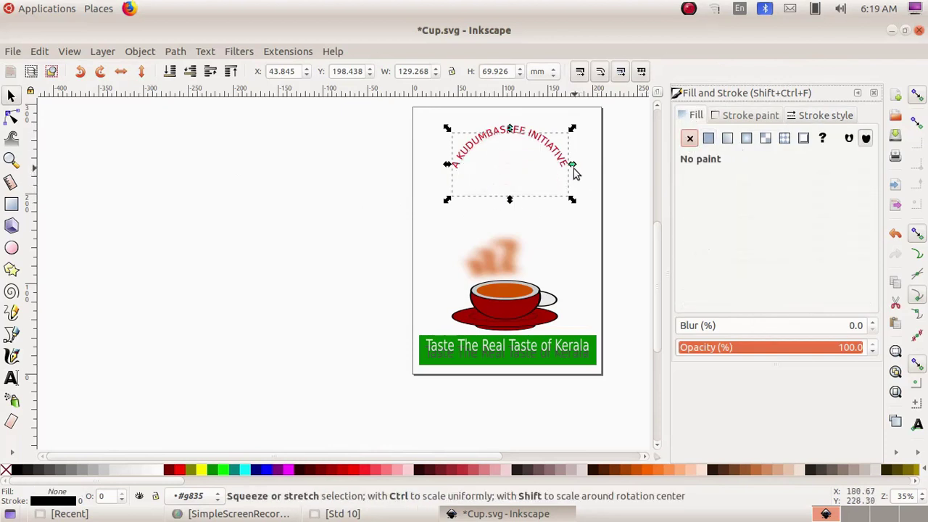
Step: Move the unfilled arc with its curved text down over the steam and enlarge the text around the cup's steam
drag(528, 134, 525, 129)
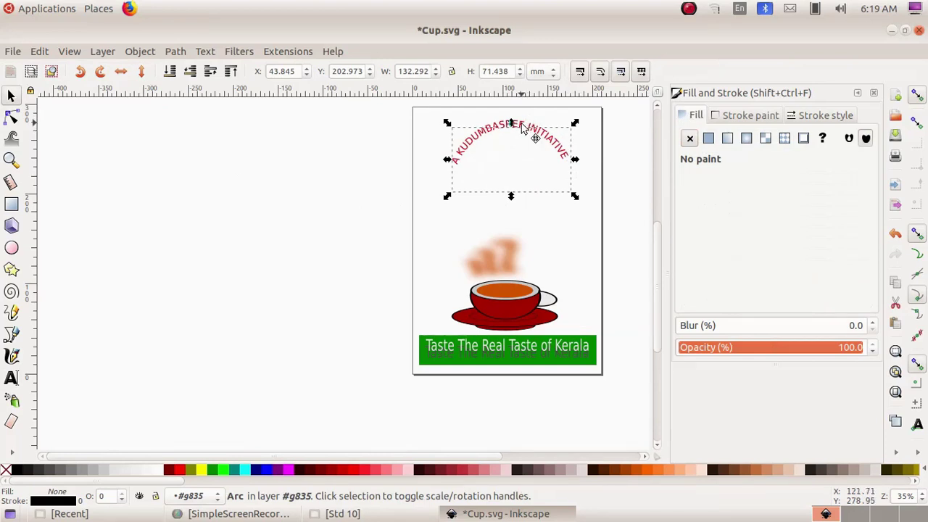
click(522, 127)
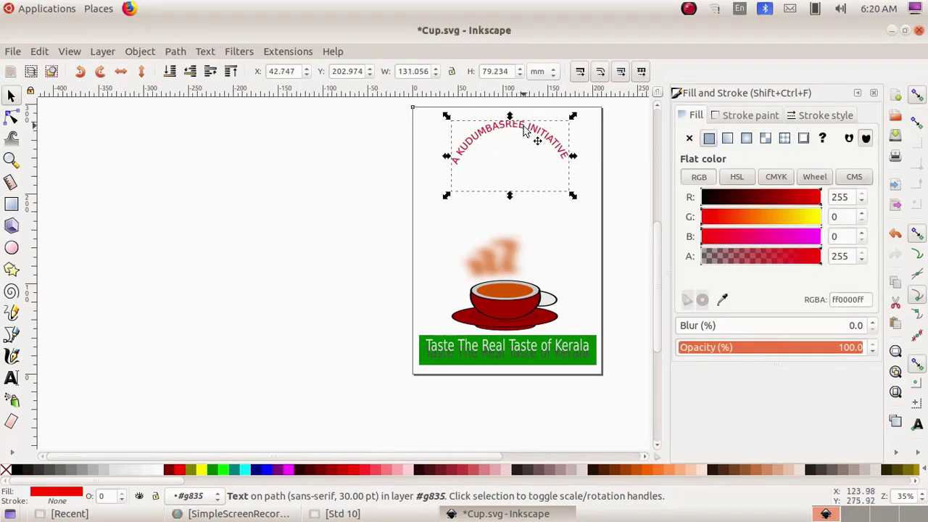
drag(525, 129, 510, 221)
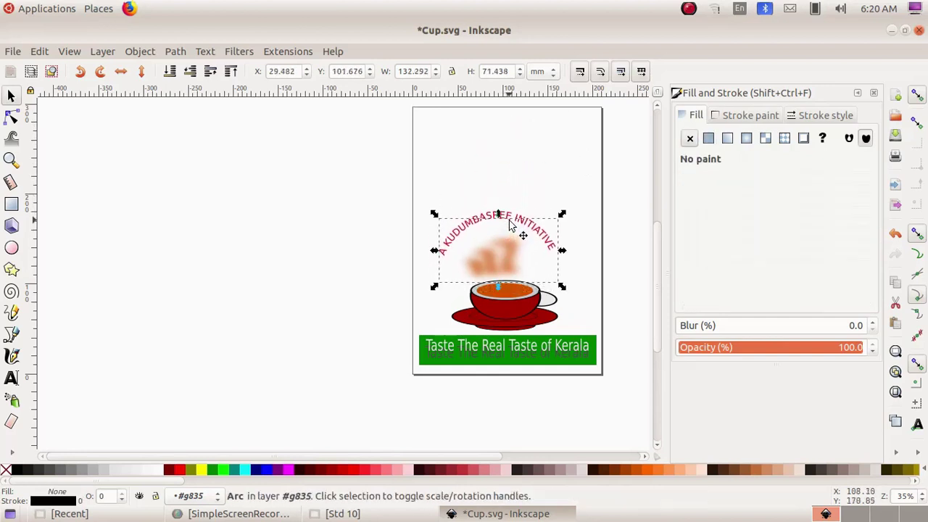
click(497, 217)
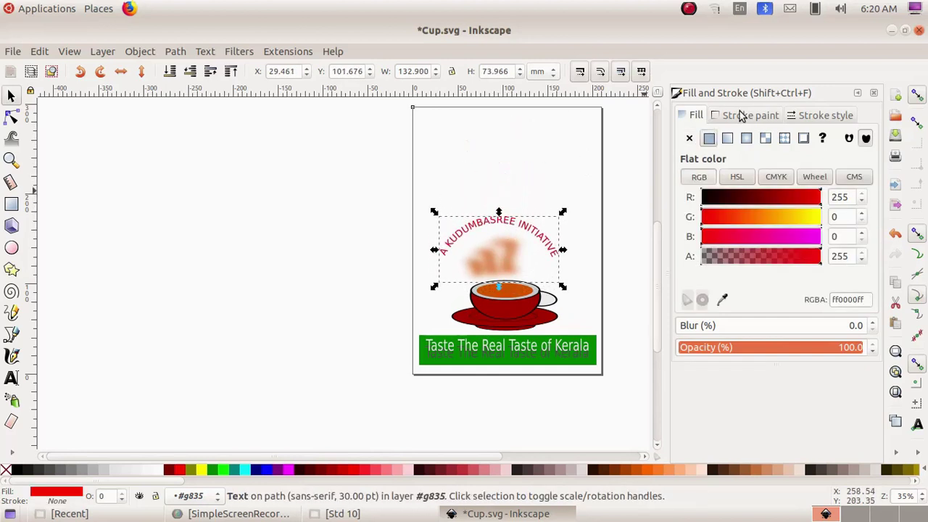
click(741, 115)
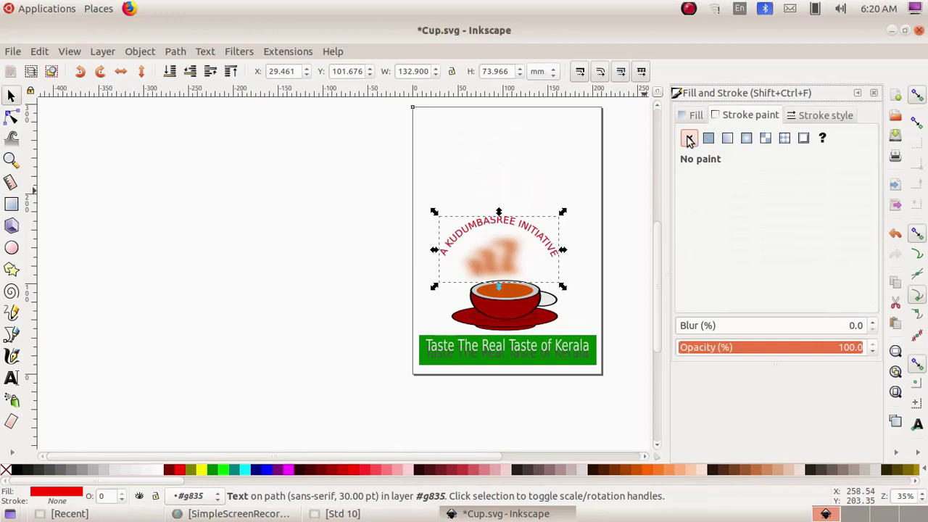
key(ctrl+z)
Step: Narrow the green slogan banner to about 179 mm wide from its right edge
click(570, 345)
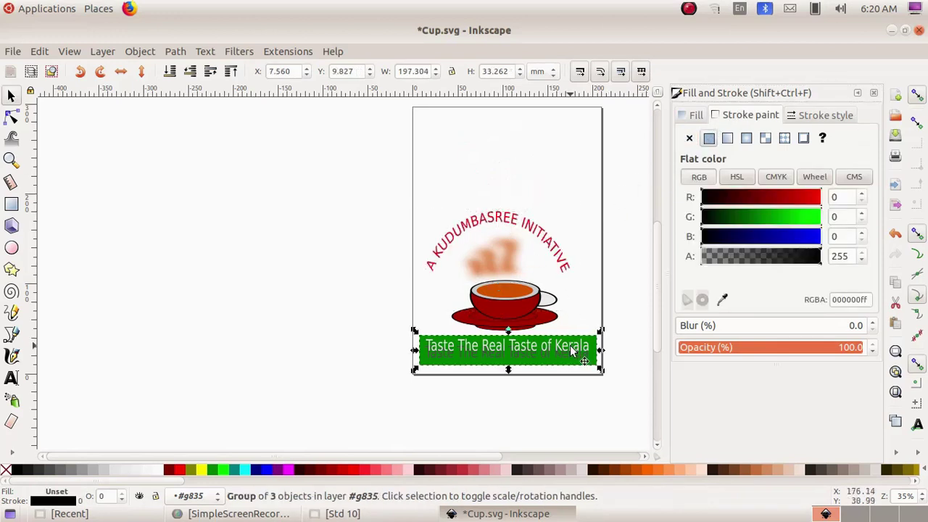
drag(601, 353, 585, 353)
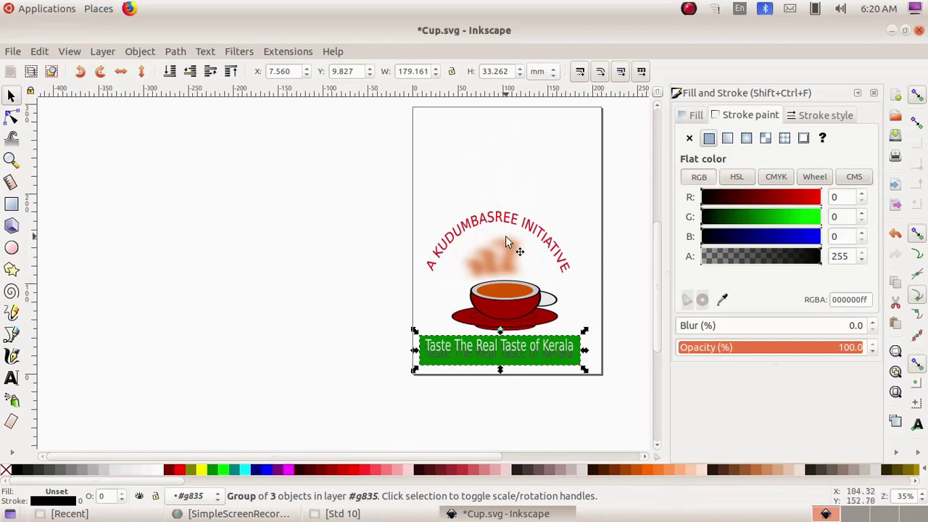
click(10, 96)
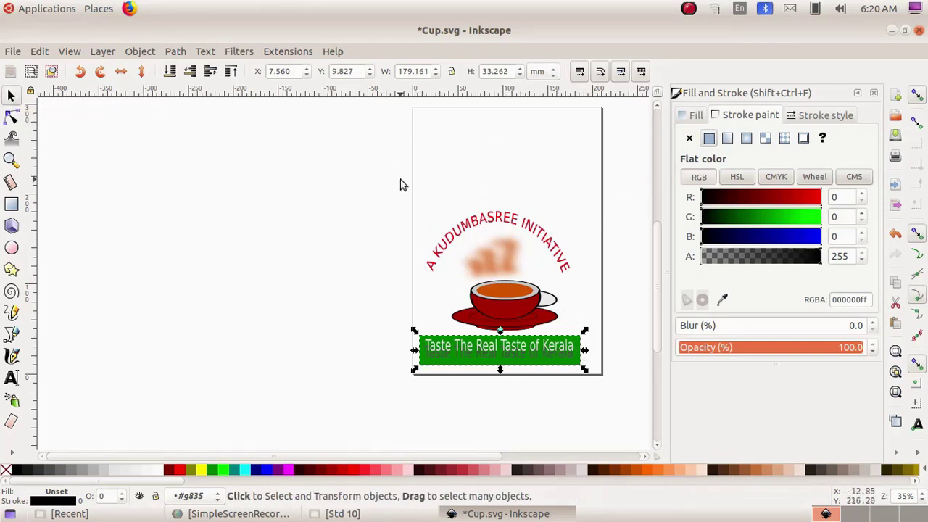
Step: Group the curved text, its arc, the steaming cup and the green banner into one object
mouse_move(405, 199)
mouse_down()
mouse_move(549, 379)
mouse_move(601, 382)
mouse_up()
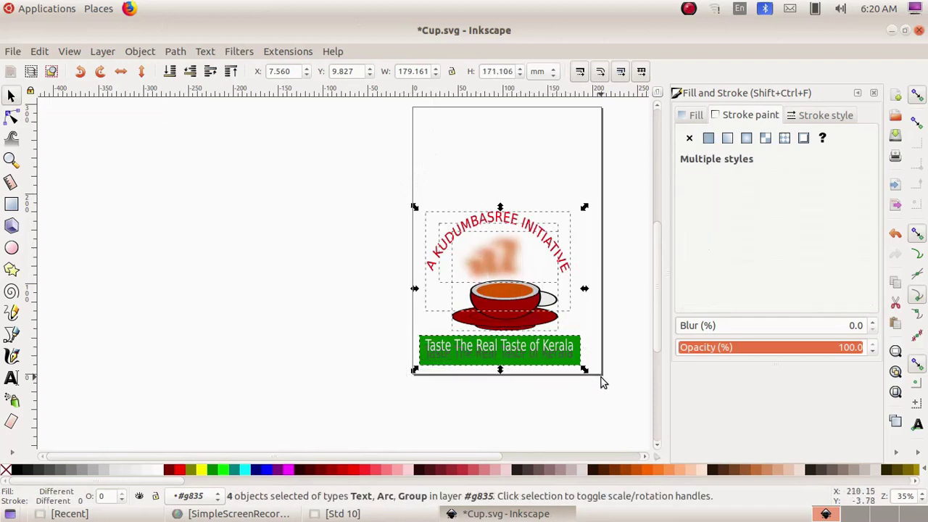
click(137, 51)
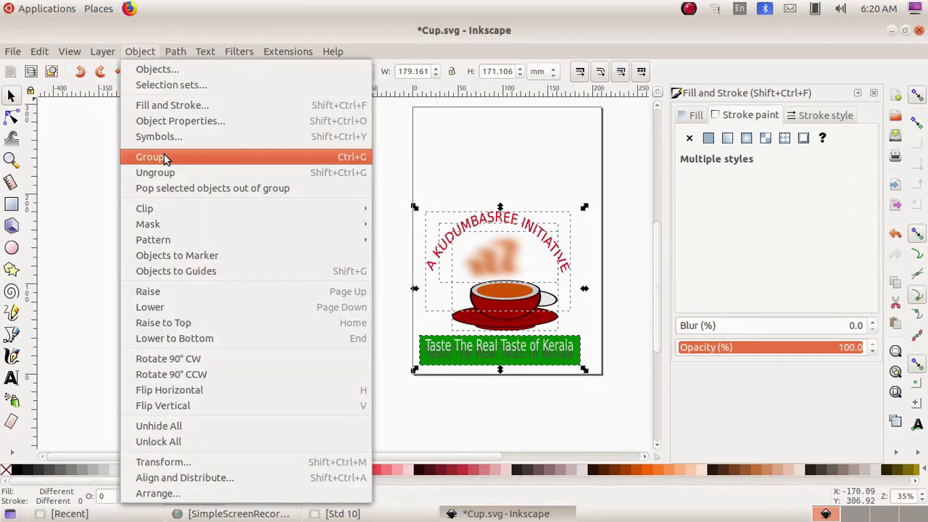
click(164, 158)
click(597, 244)
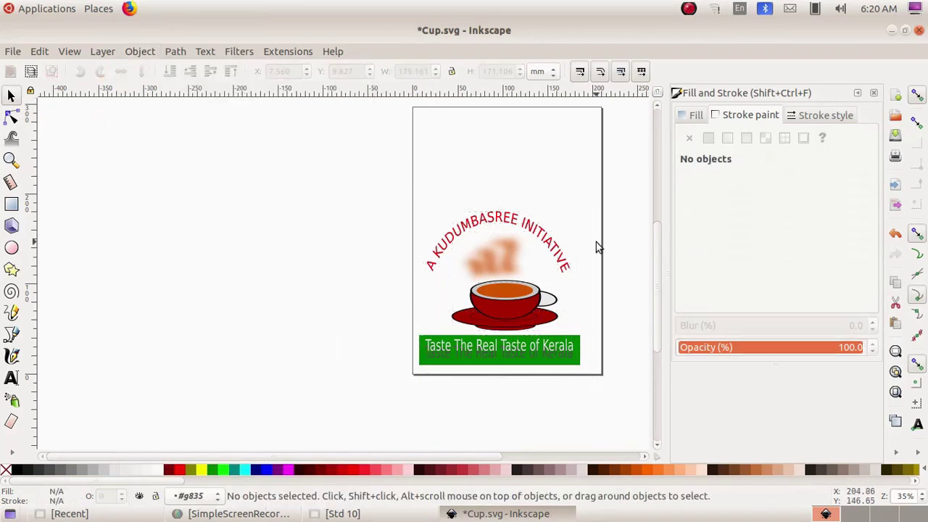
Step: Move the grouped logo slightly up and right to about X 13.6 mm, Y 17.4 mm to centre it across the page
click(522, 306)
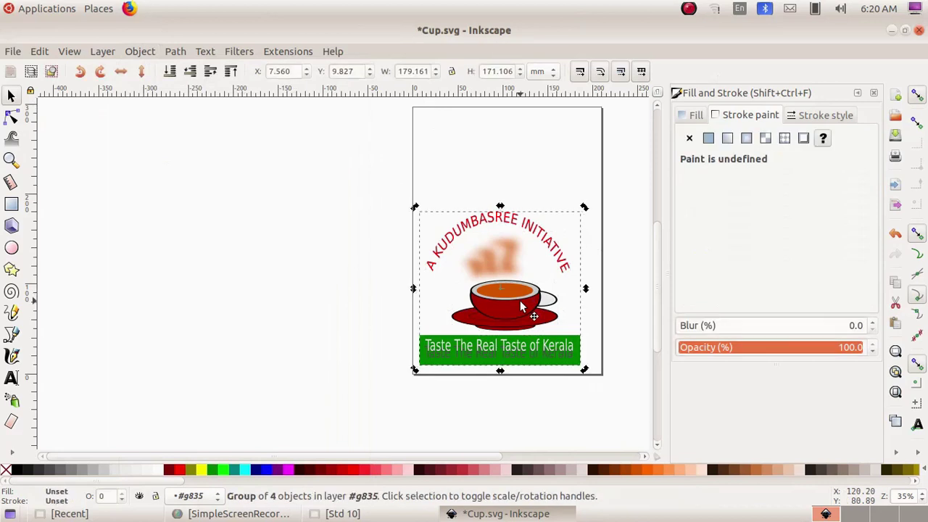
mouse_move(521, 306)
mouse_down()
mouse_move(521, 219)
mouse_move(527, 299)
mouse_up()
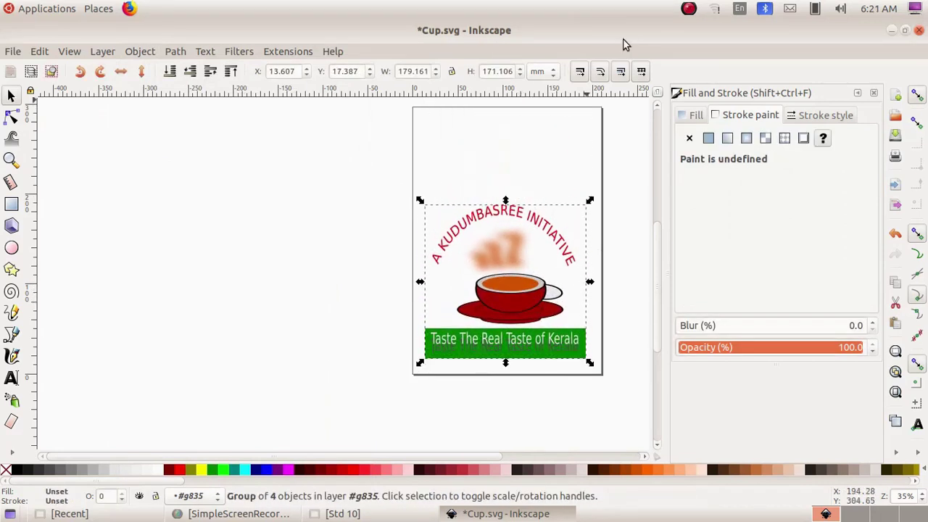
click(476, 160)
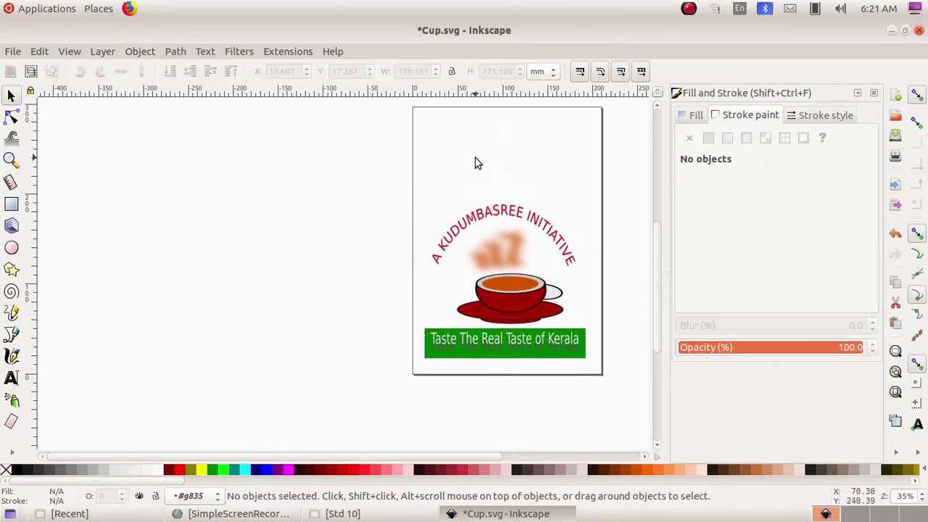
Step: Draw a light grey rectangle of about 210 × 190 mm over the logo and lower it to the bottom as a background
click(16, 208)
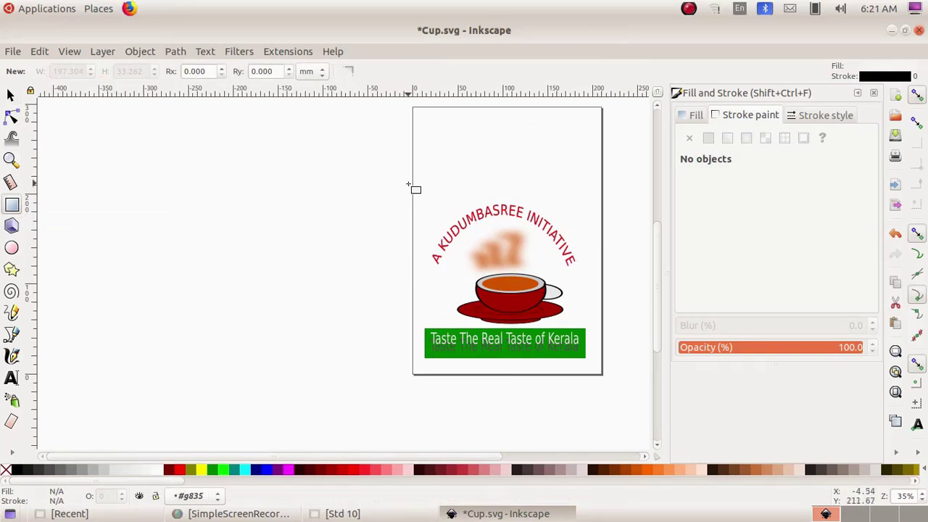
mouse_move(412, 196)
mouse_down()
mouse_move(519, 340)
mouse_move(598, 366)
mouse_up()
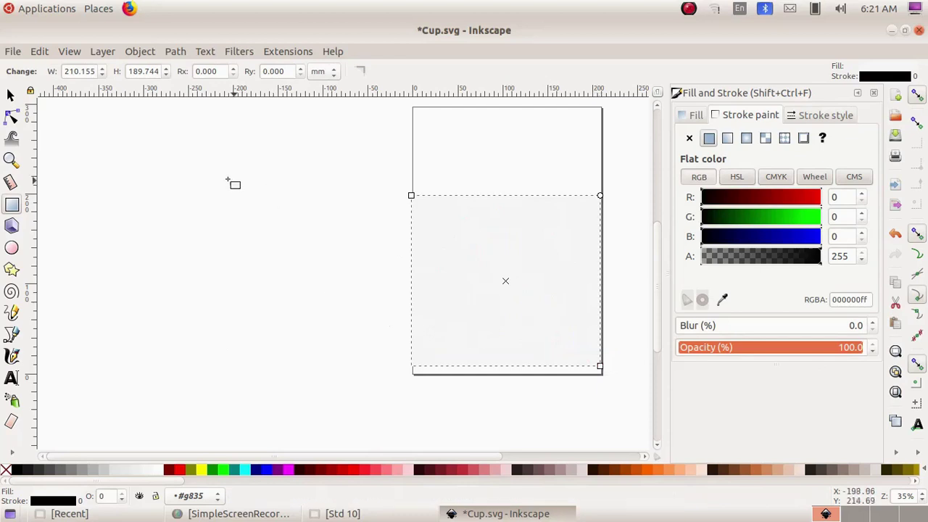
click(141, 52)
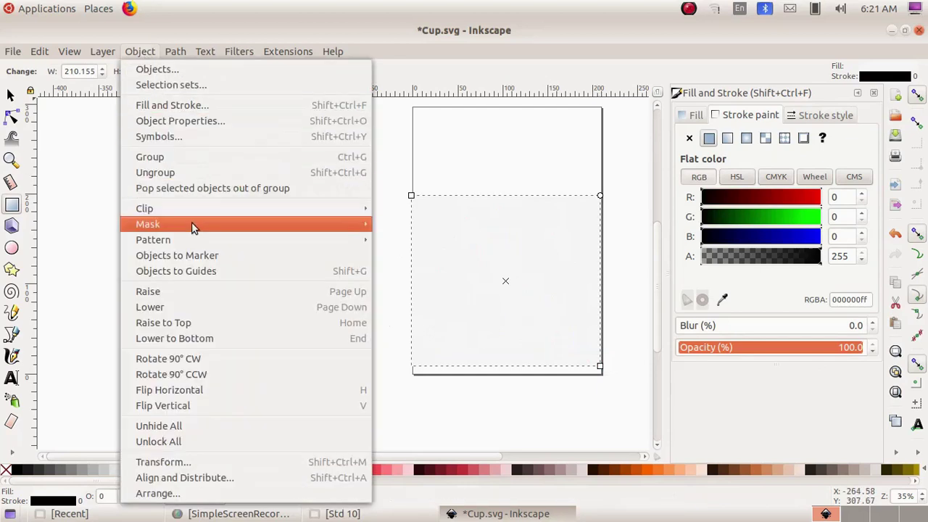
click(196, 338)
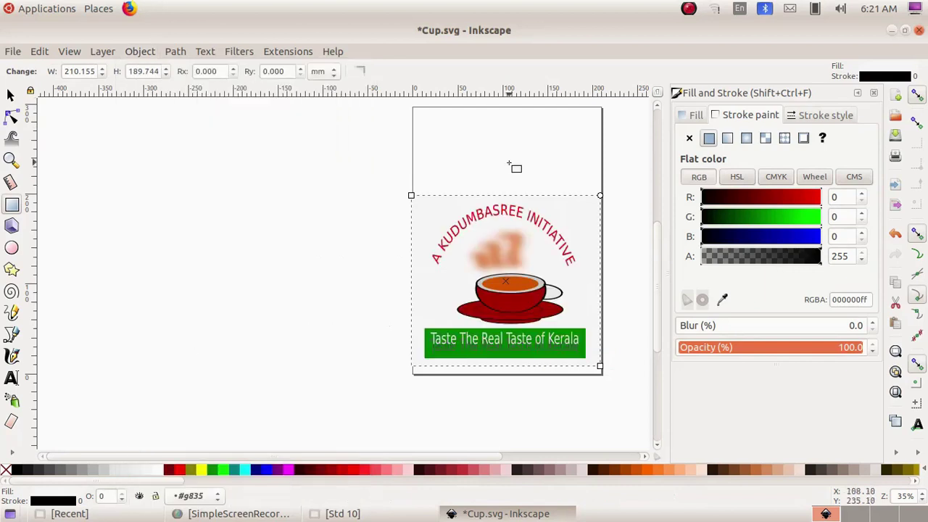
click(500, 166)
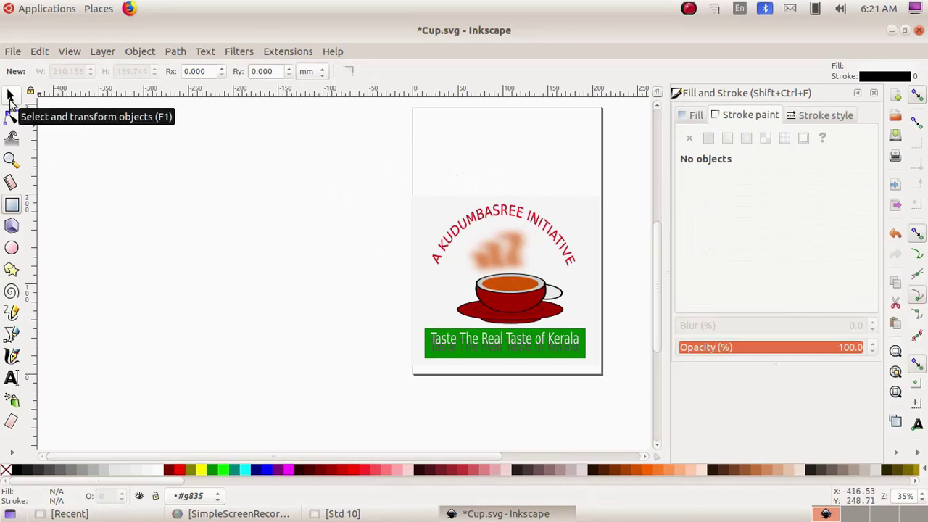
Step: Group the logo and its light grey background rectangle into one object
click(9, 95)
drag(403, 172, 606, 370)
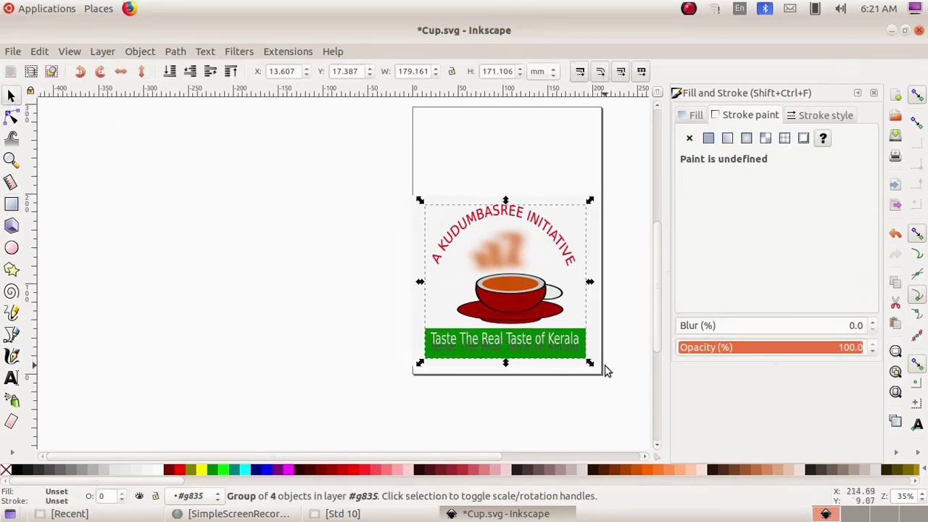
key(ctrl+a)
click(132, 55)
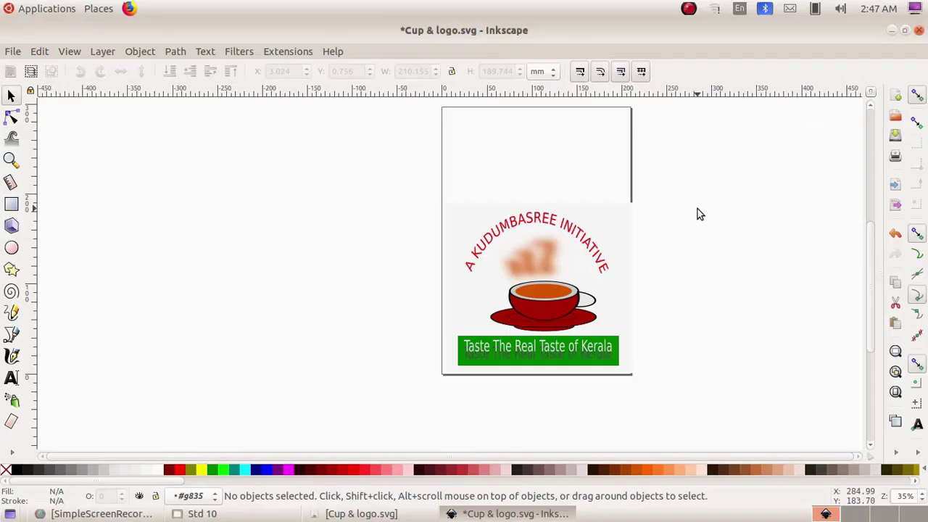
Step: Shrink the grouped logo to about 106 × 94 mm and place it near the page's lower left at about X 3 mm, Y 15 mm
click(574, 280)
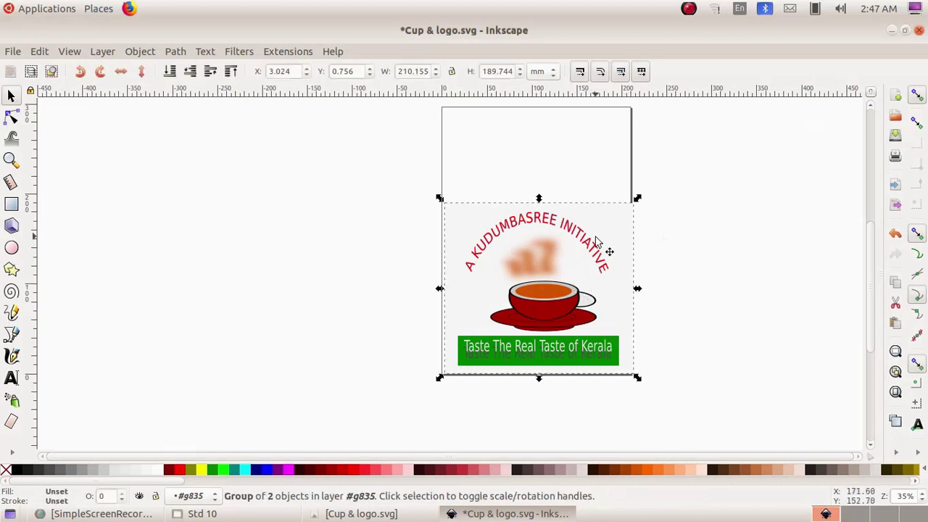
drag(637, 199, 543, 285)
drag(510, 318, 510, 304)
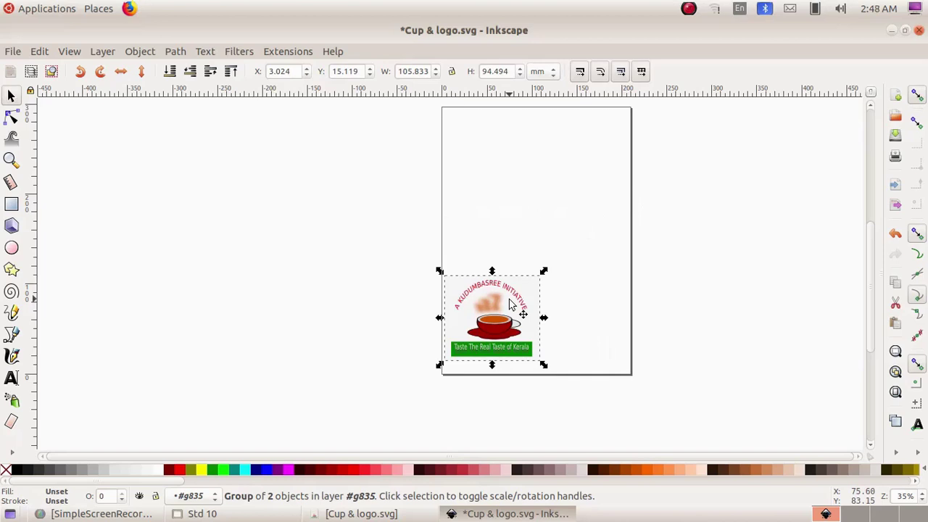
Step: Import bg_image3.jpg from the School_Resources/Standard_10 folder as an embedded image with DPI from file and automatic rendering
click(13, 52)
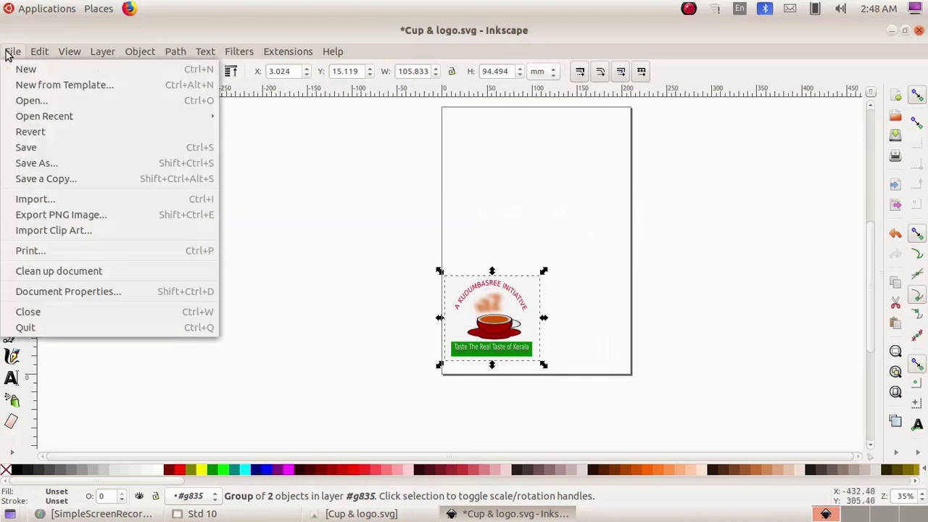
click(60, 198)
double_click(299, 265)
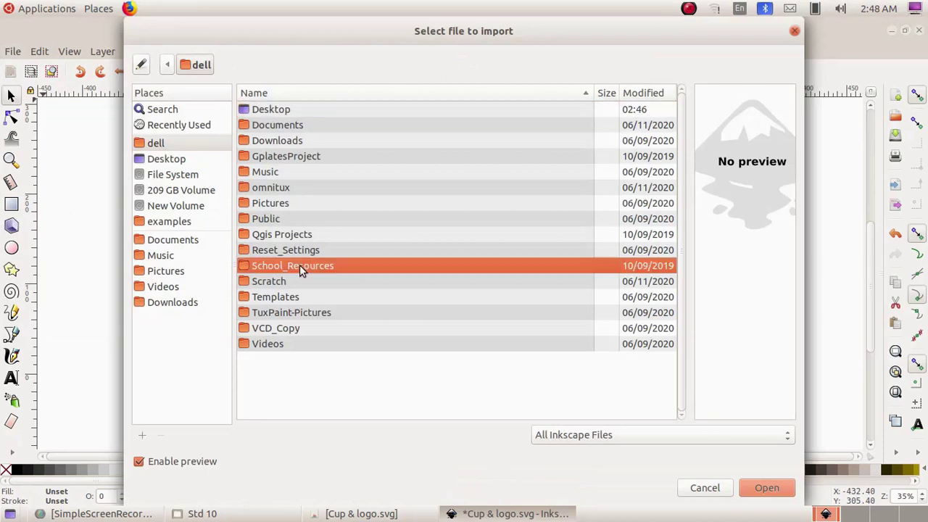
double_click(291, 156)
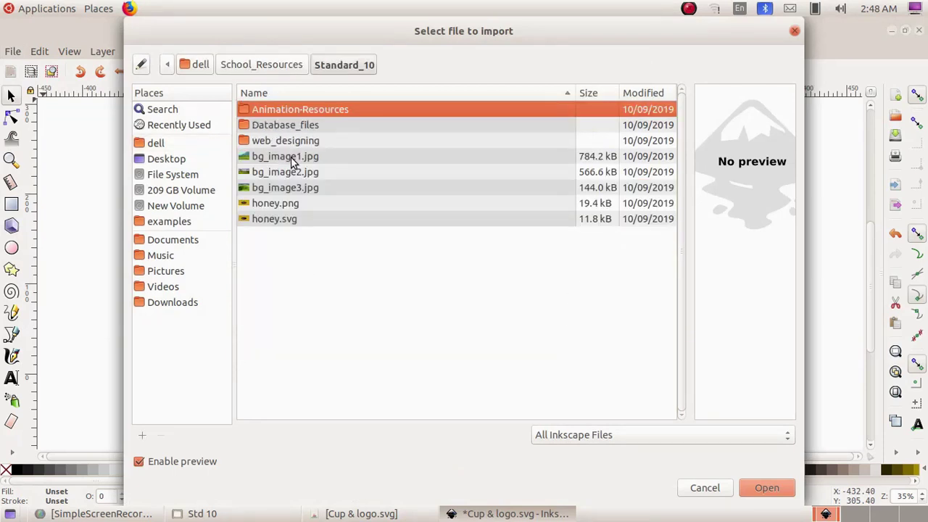
click(295, 187)
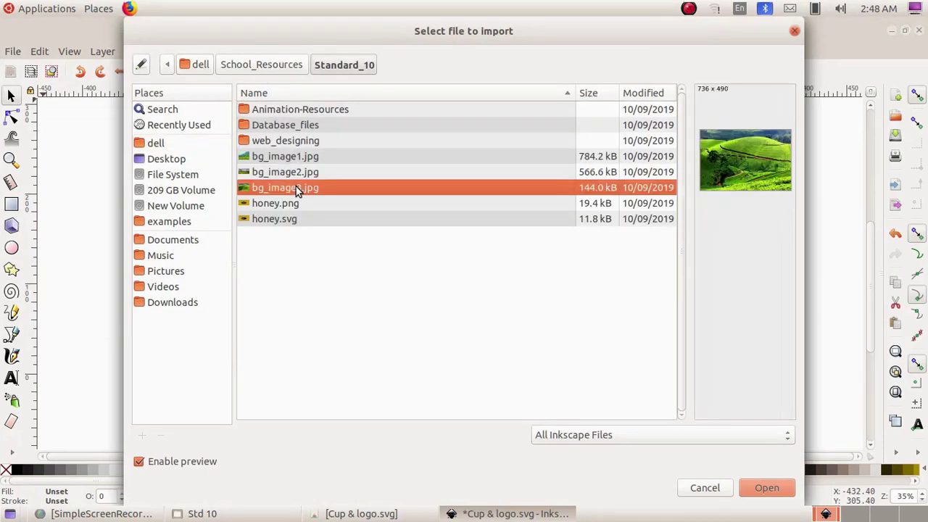
click(766, 487)
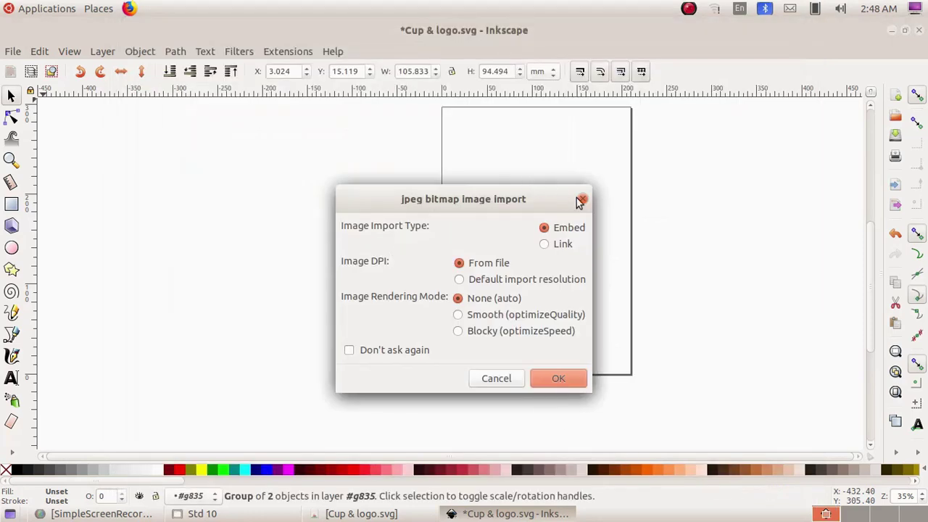
click(572, 377)
Step: Move the tea plantation image directly above the logo and stretch it to about 233 × 128 mm
drag(562, 355, 516, 192)
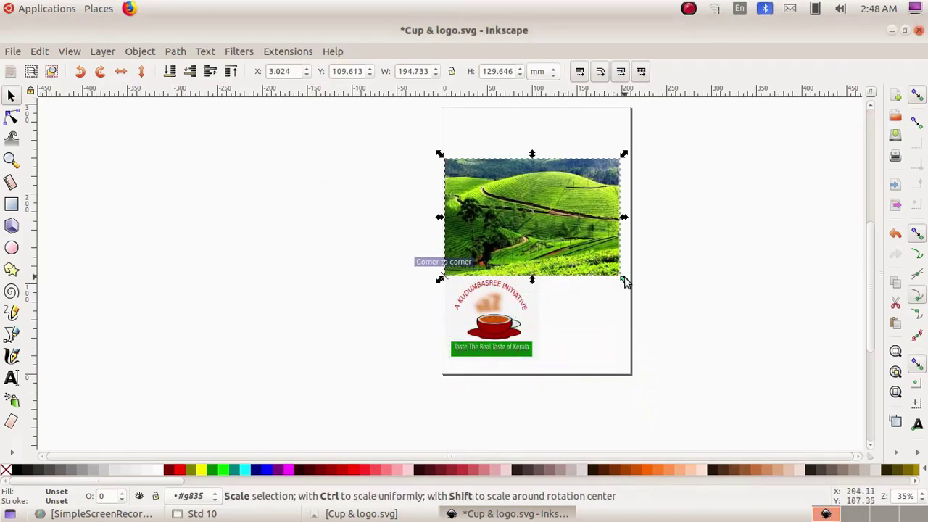
drag(625, 278, 657, 277)
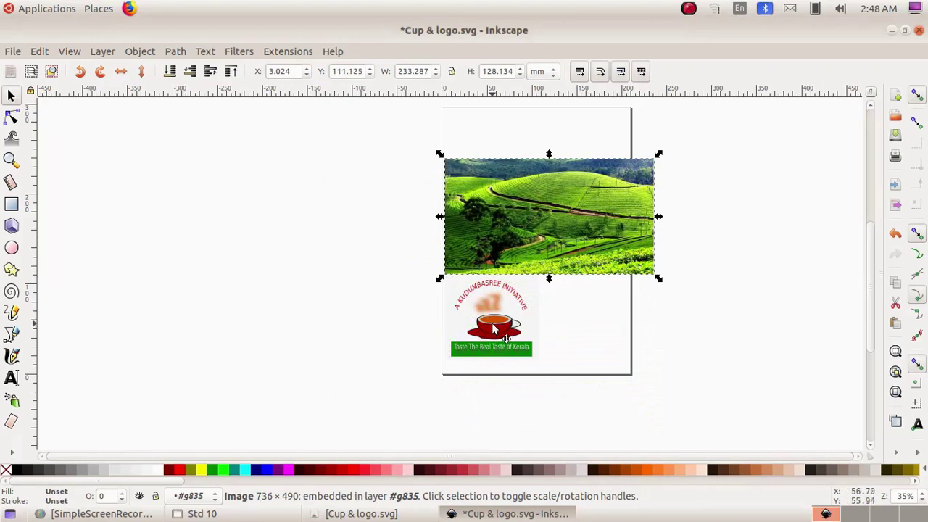
Step: Place the logo over the left part of the plantation image, raise it to the top and shrink it to about 84 × 70 mm
drag(492, 323, 499, 219)
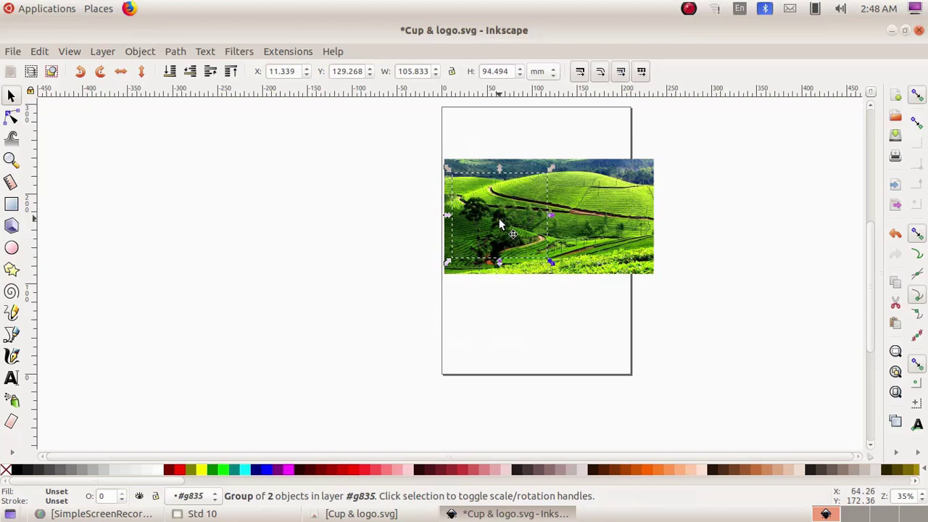
click(137, 55)
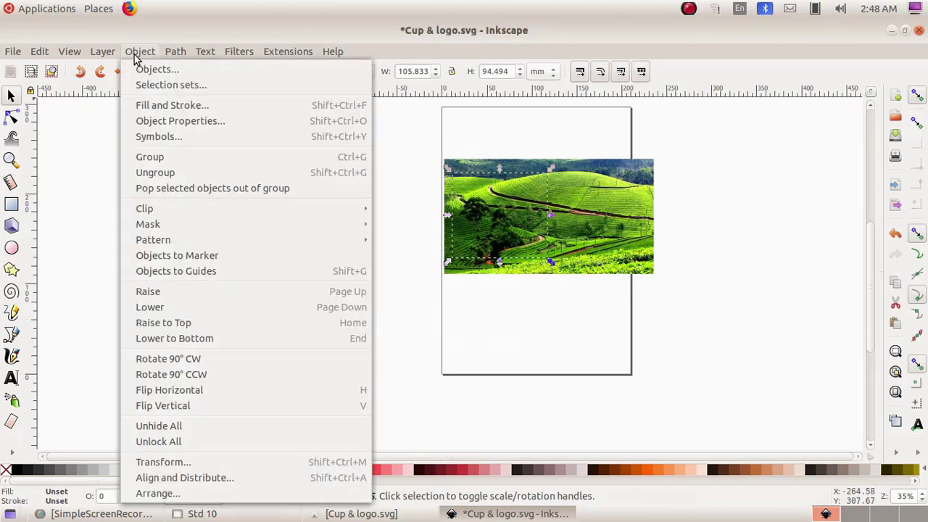
click(165, 326)
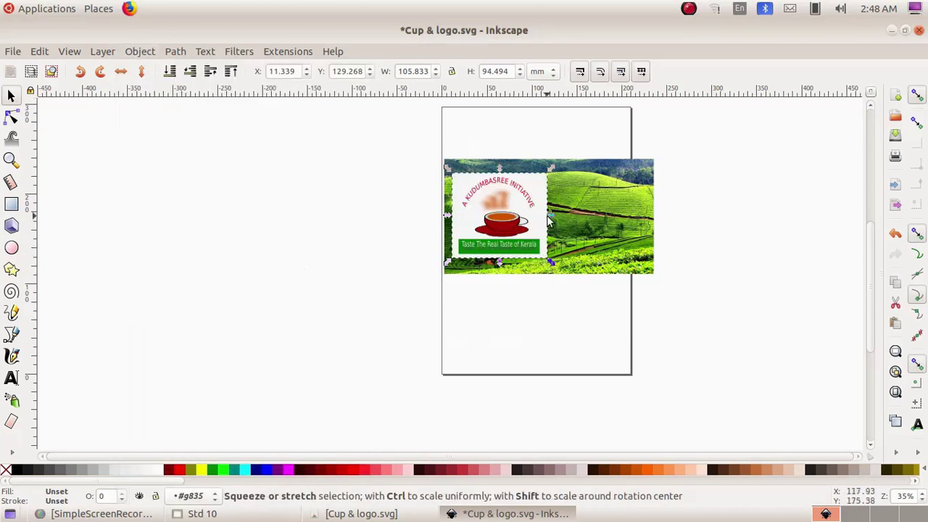
drag(550, 168, 530, 187)
click(578, 314)
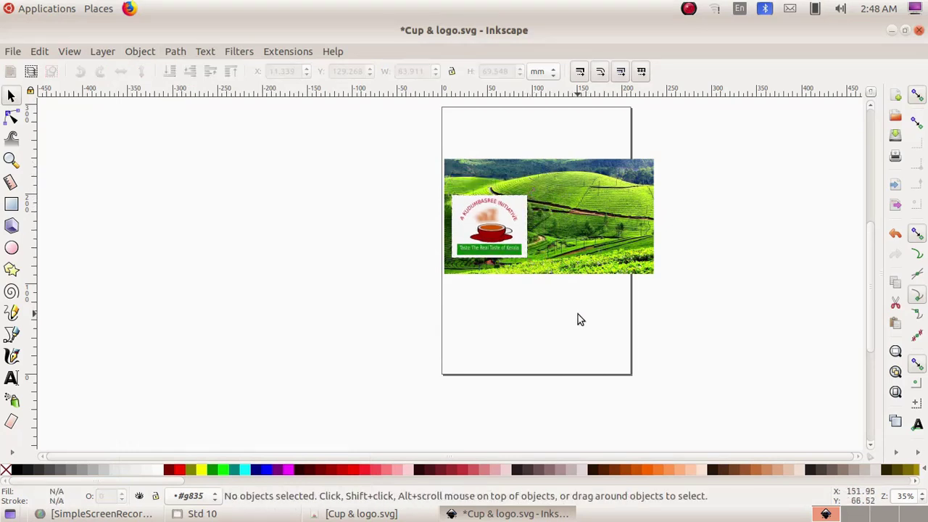
Step: Add the text "RAINBOW COFFEE SHOP" at font size 30 below the plantation image
click(10, 387)
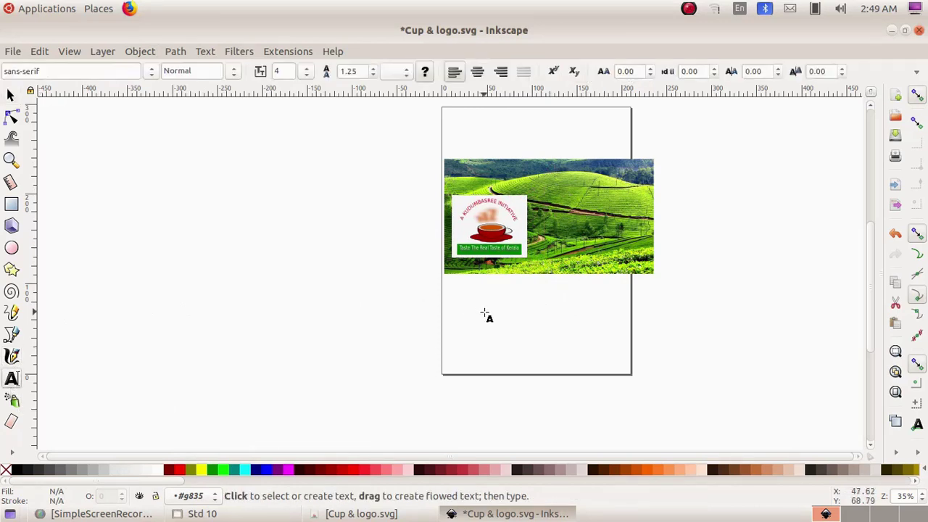
click(459, 300)
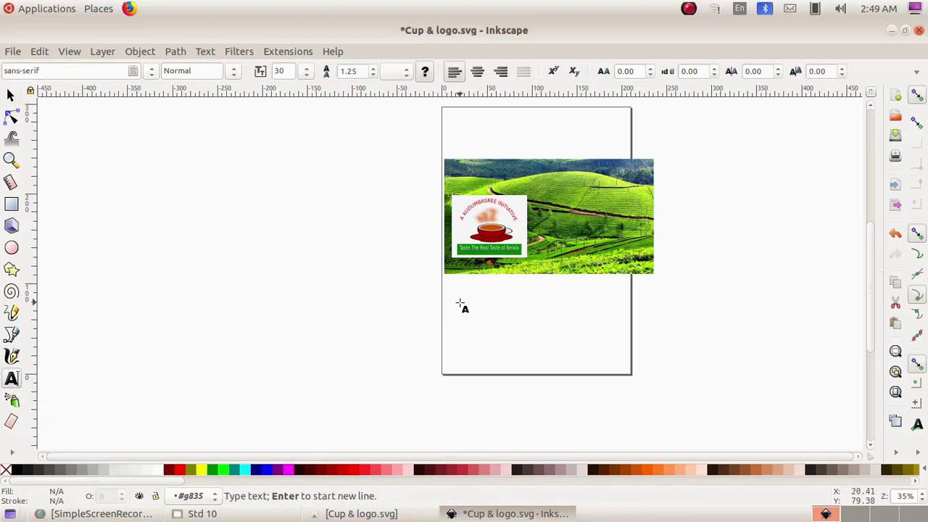
text(RAINBOW COFFEE SHOP)
Step: Format the RAINBOW COFFEE SHOP text as bold, size 36, with a cyan fill
drag(574, 295, 452, 302)
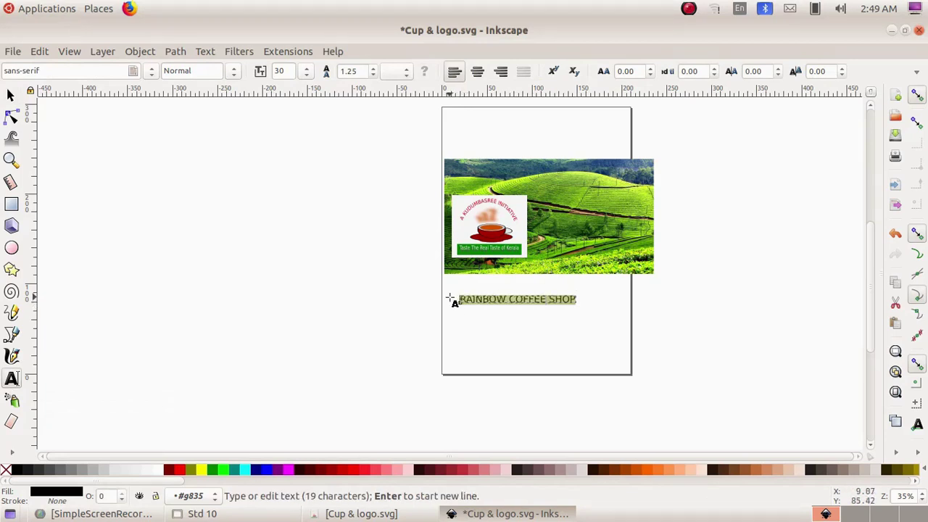
click(233, 75)
click(195, 132)
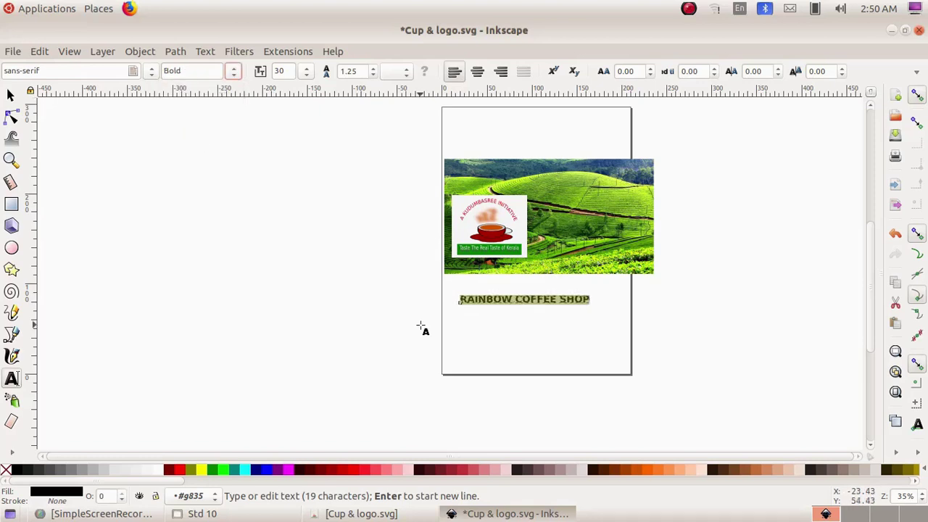
click(306, 71)
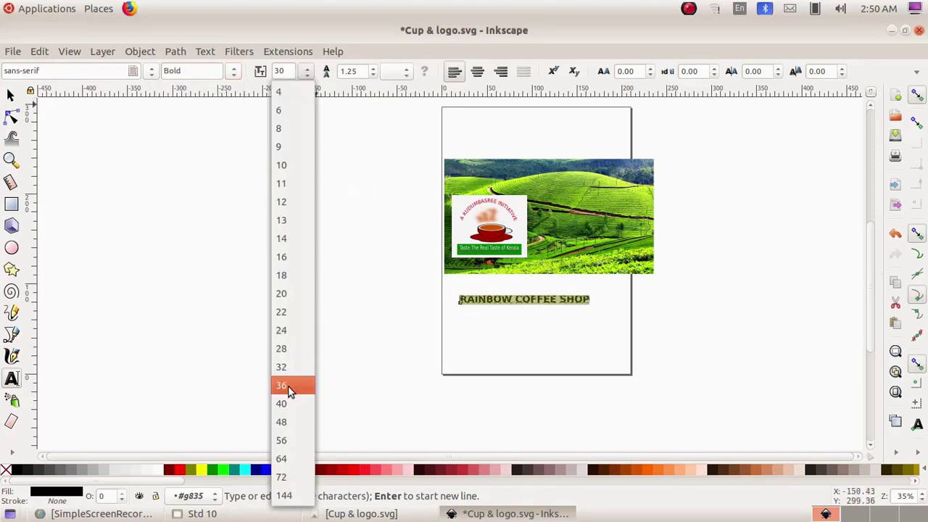
click(288, 387)
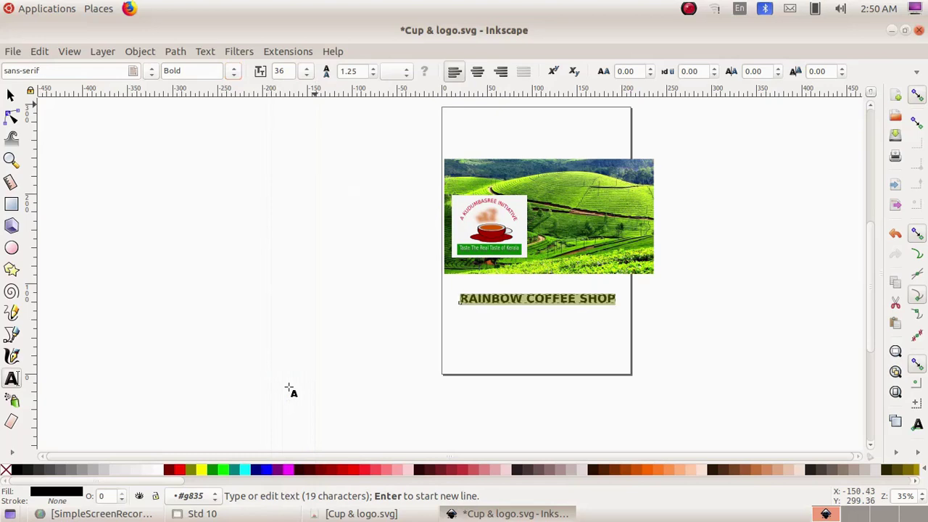
click(245, 470)
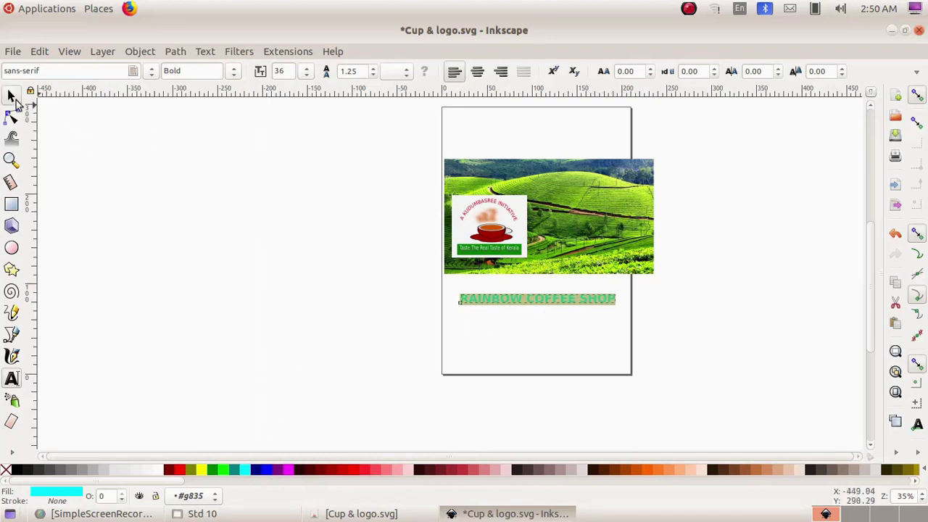
Step: Move the coffee shop text onto the plantation image, directly right of the logo, and stretch it taller
click(11, 95)
drag(541, 294, 614, 215)
Step: Stretch the logo to about 82 mm high and widen the plantation image to about 279 mm to span the whole text
click(487, 227)
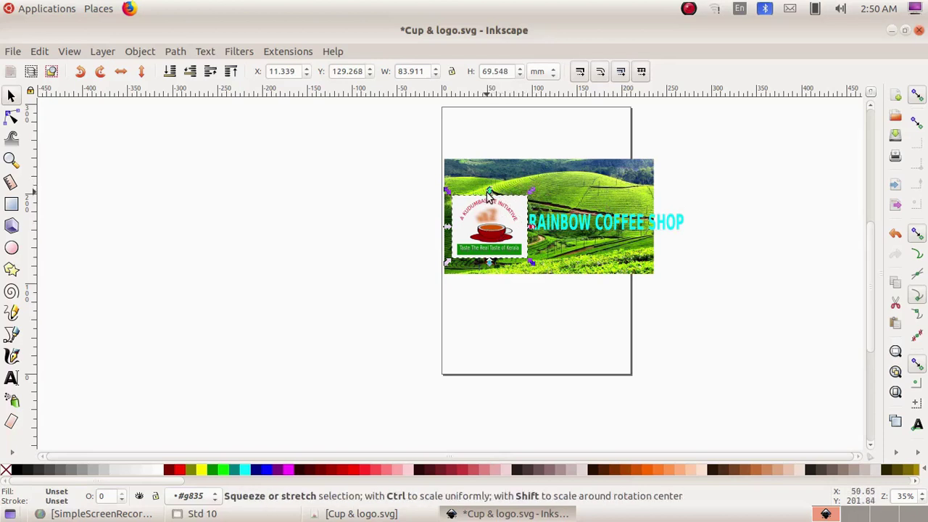
drag(489, 194, 492, 180)
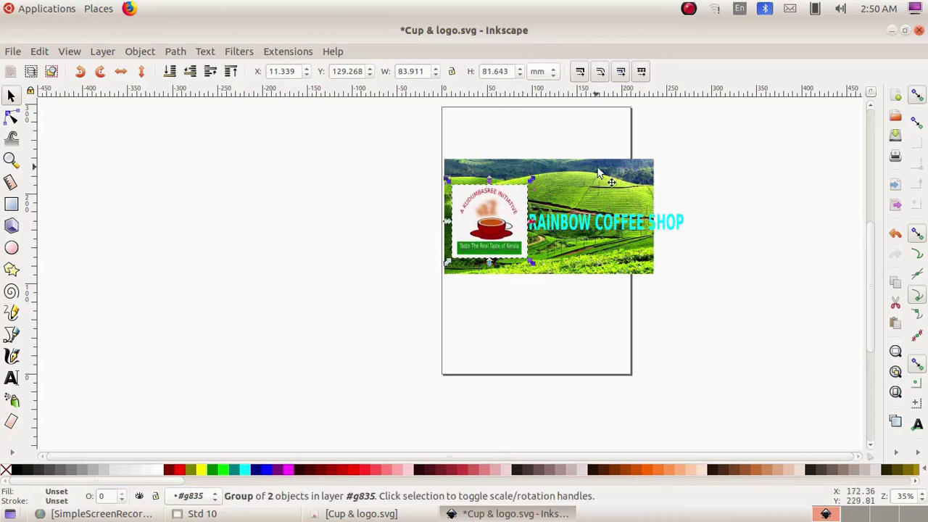
click(620, 196)
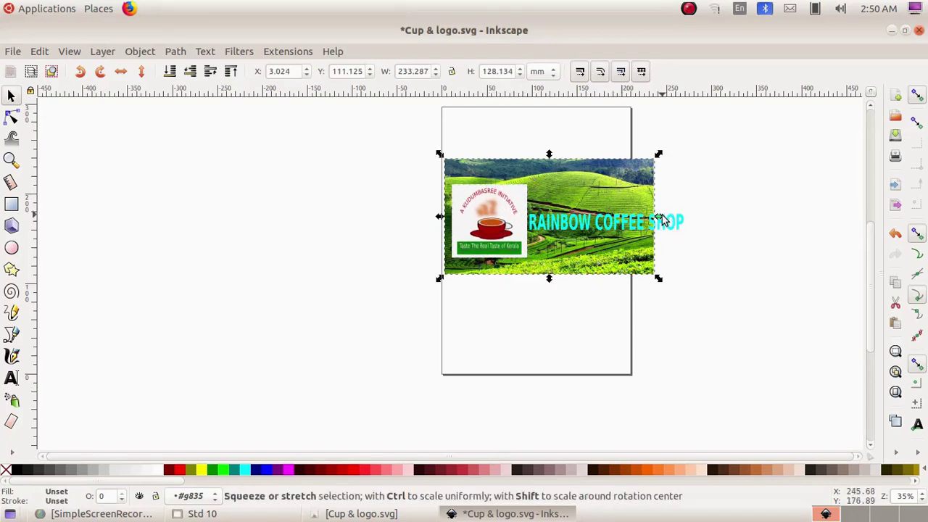
drag(659, 216, 701, 216)
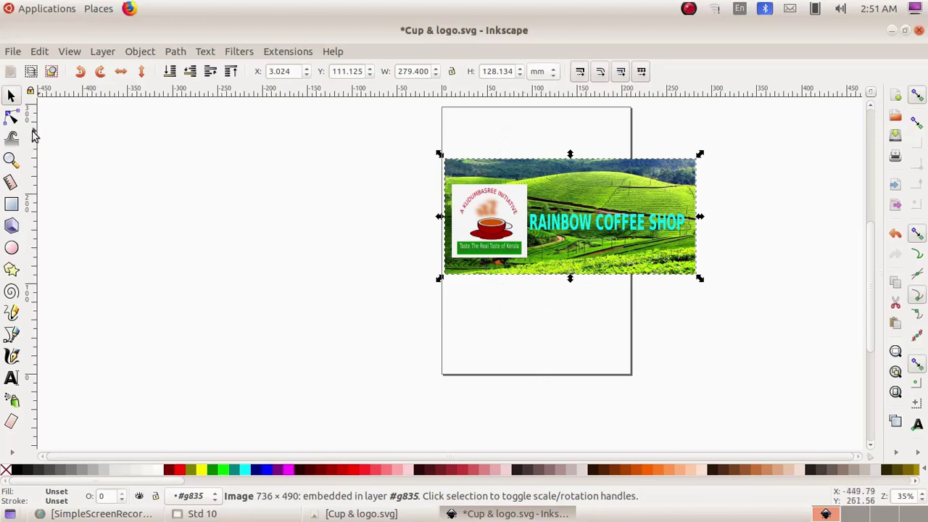
Step: Resize the page to the selected plantation image with zero margins in the document properties
click(13, 52)
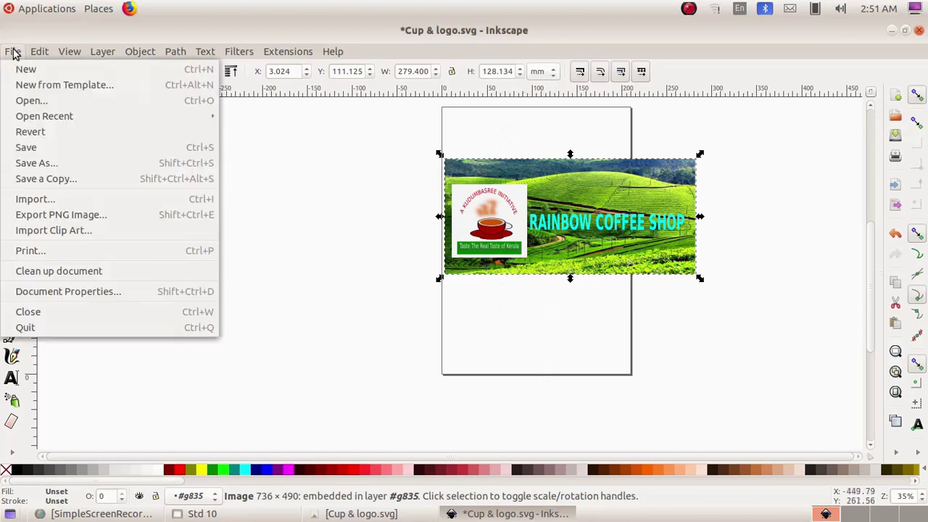
click(60, 292)
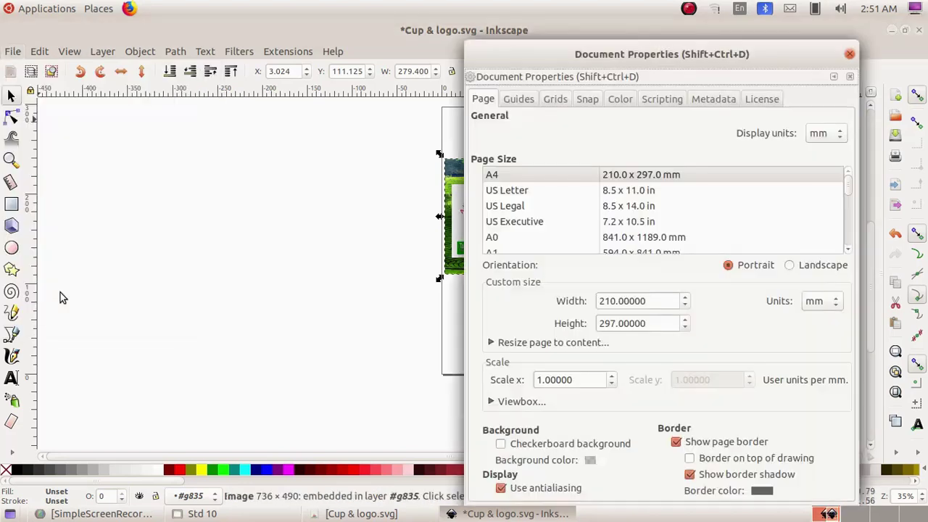
click(493, 343)
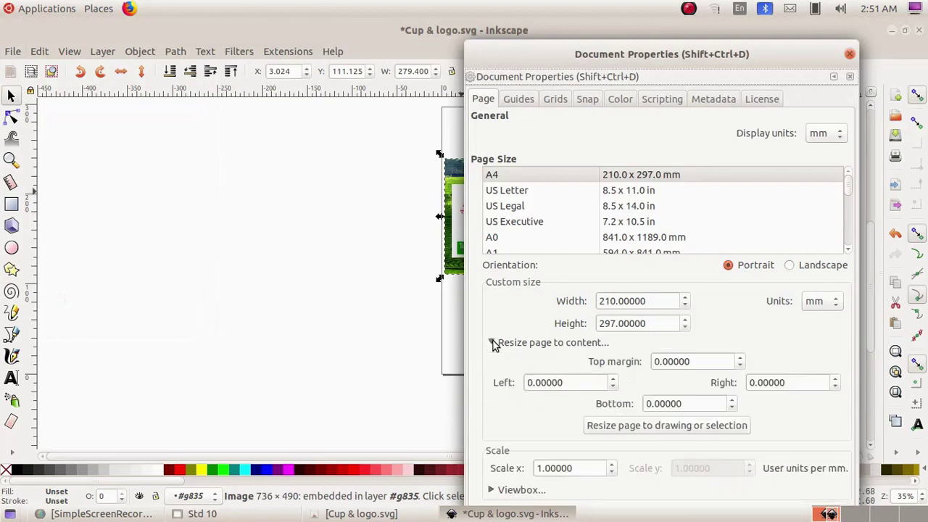
drag(663, 53, 236, 6)
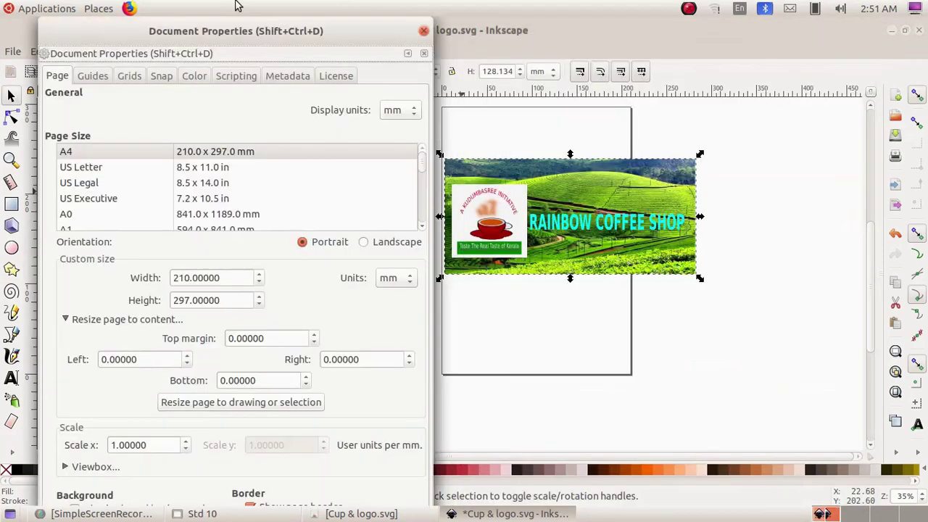
click(201, 404)
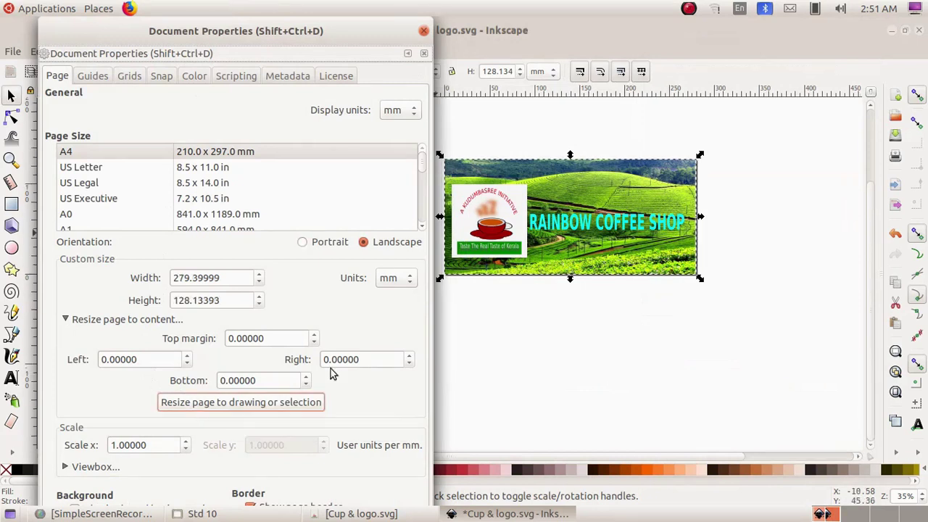
click(424, 31)
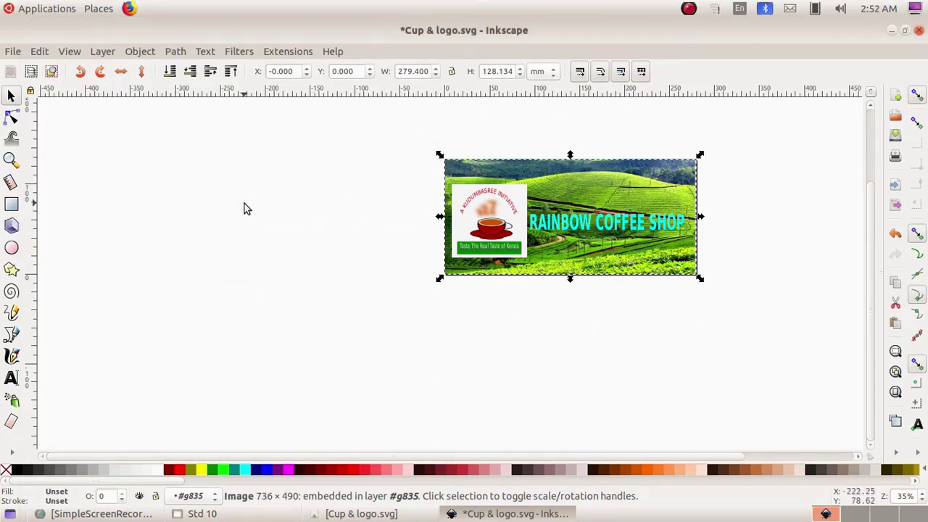
Step: Export the selected banner area as a PNG image named Mylogo for coffee shop in the Std 10 folder
click(16, 52)
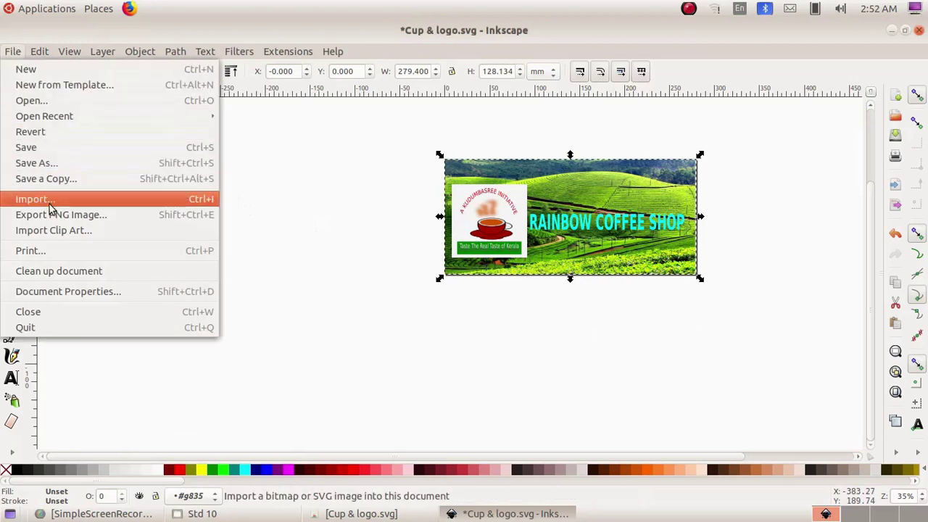
click(97, 216)
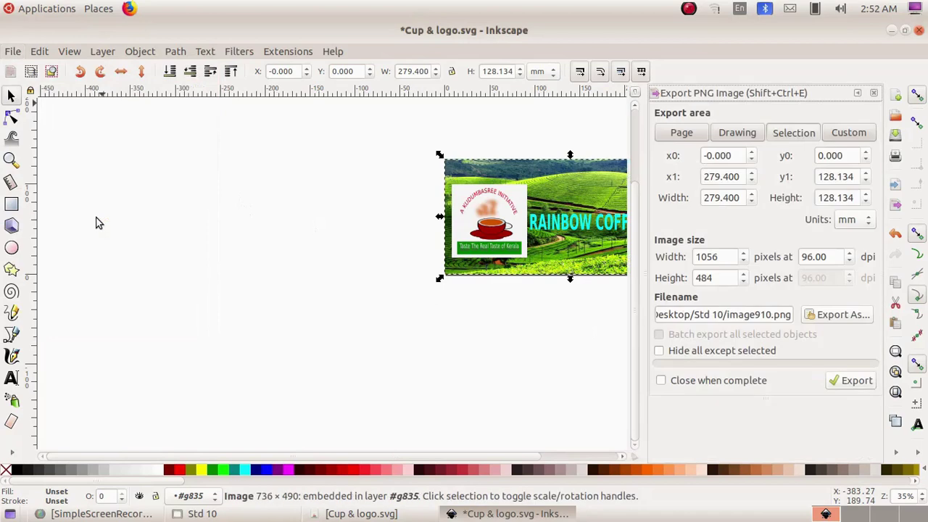
click(840, 315)
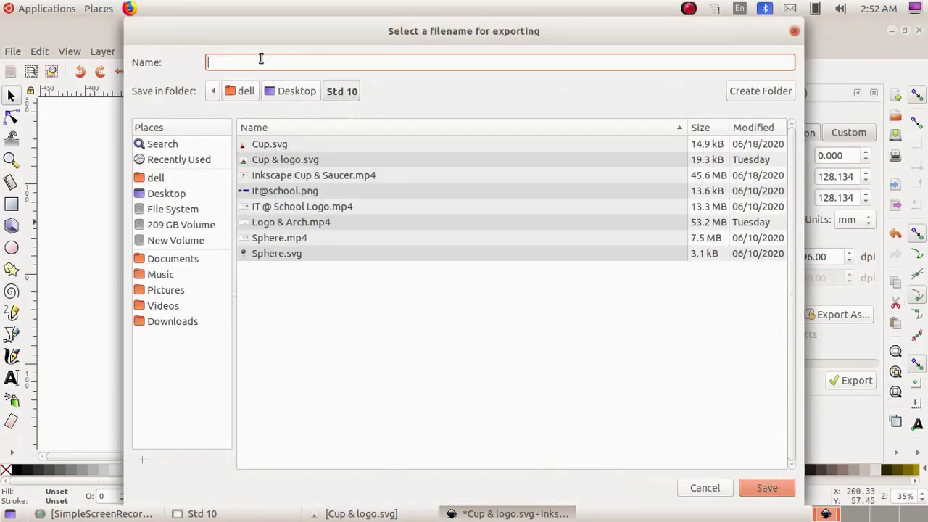
text(Mylogo for coffee shop)
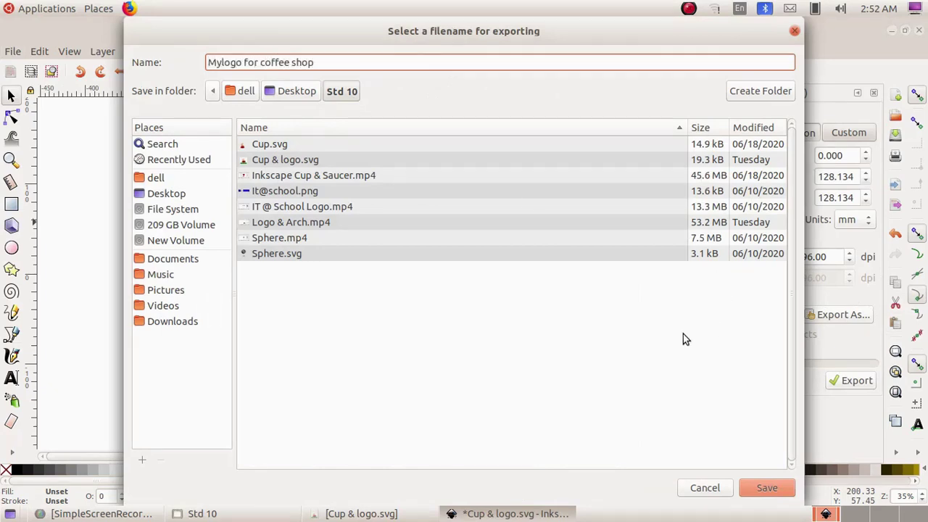
click(769, 490)
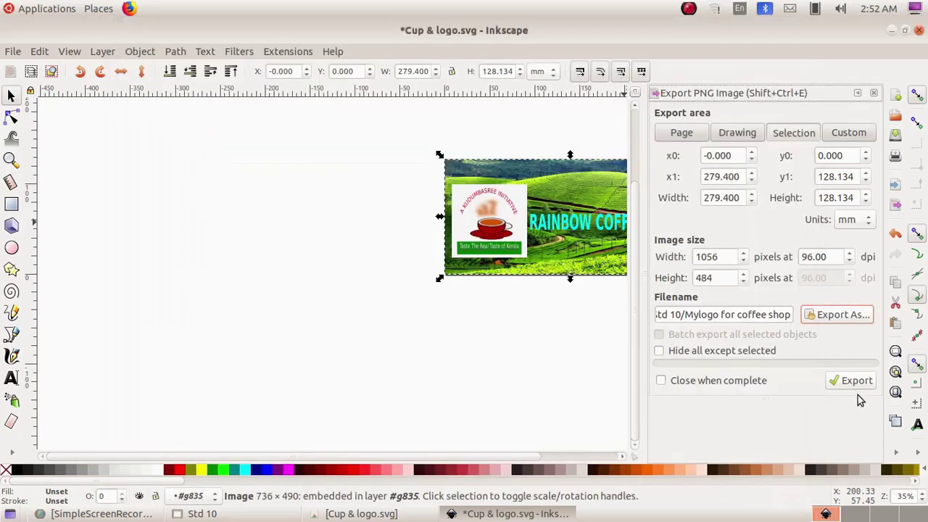
click(852, 384)
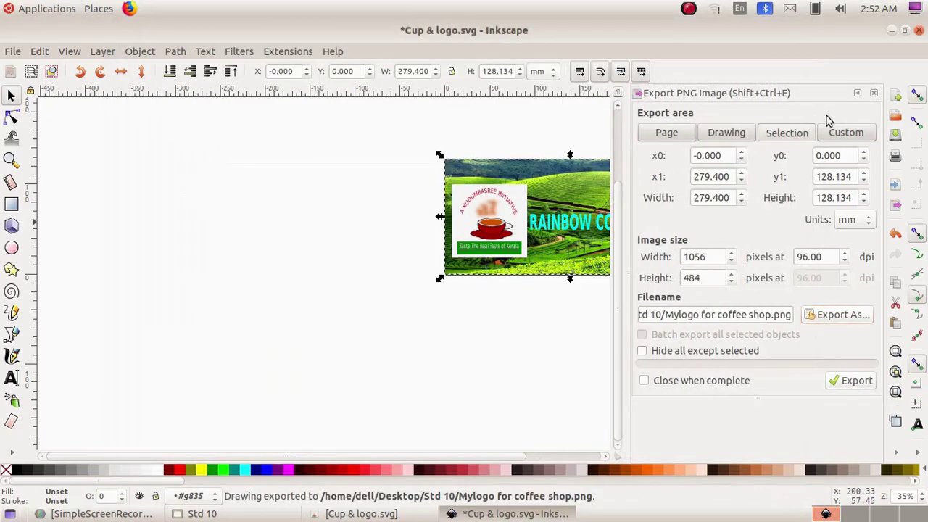
Step: Inspect the exported Mylogo for coffee shop.png from the Std 10 folder in the image viewer, and close the viewer and folder
click(892, 33)
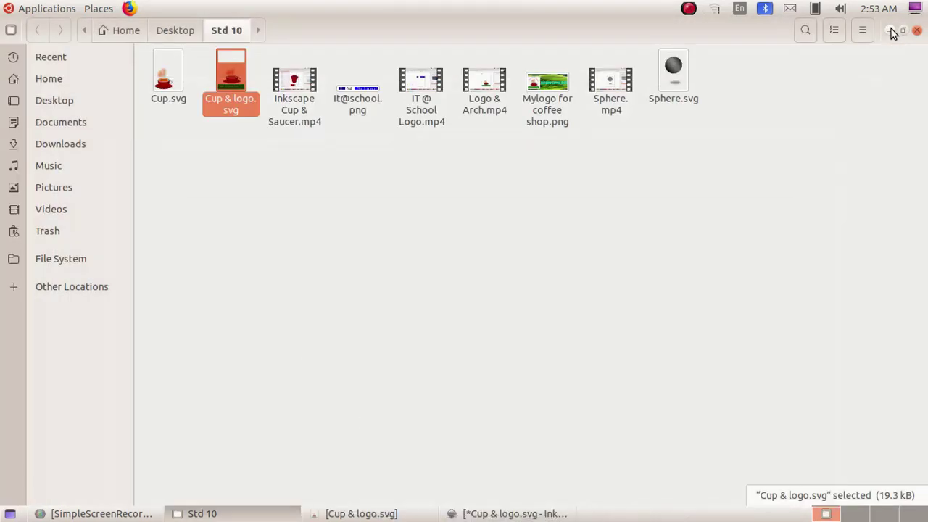
click(555, 140)
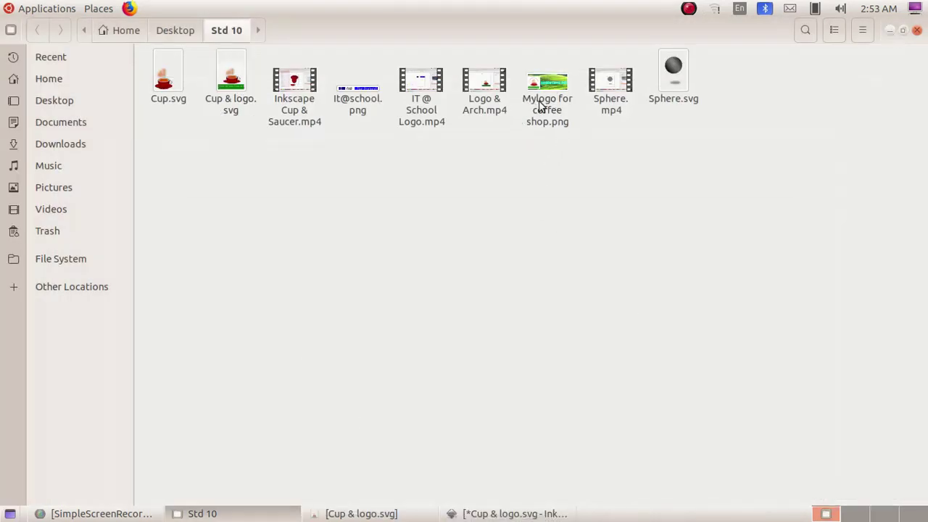
double_click(555, 84)
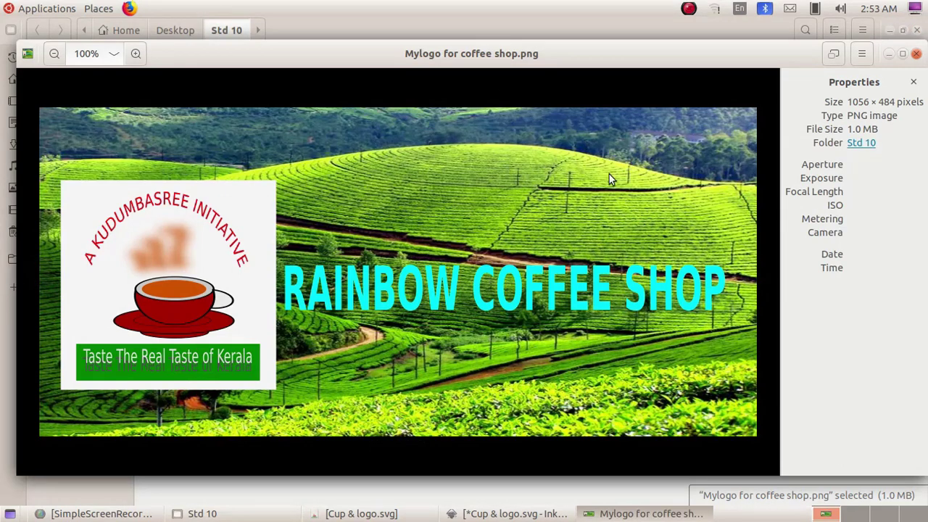
click(915, 54)
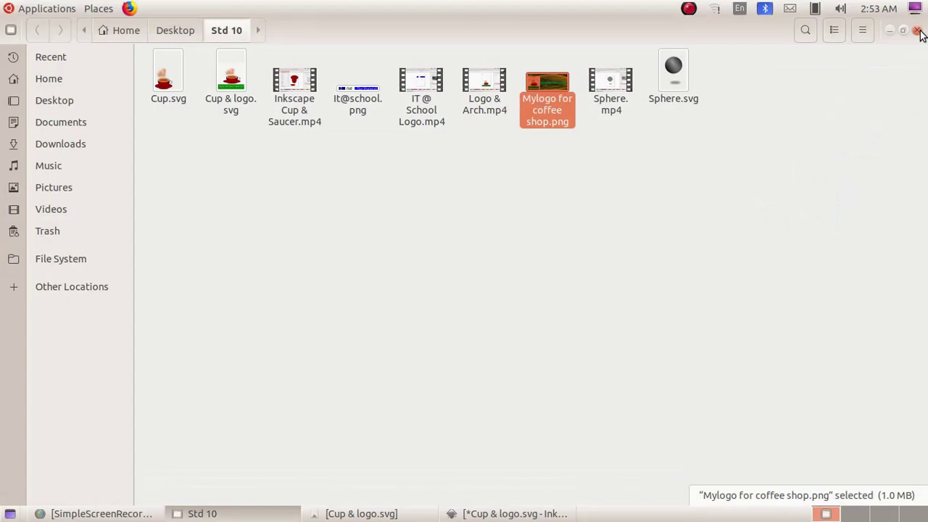
click(917, 32)
Step: Switch back to the Cup & logo.svg drawing in Inkscape, close the PNG export settings and quit the program
click(371, 516)
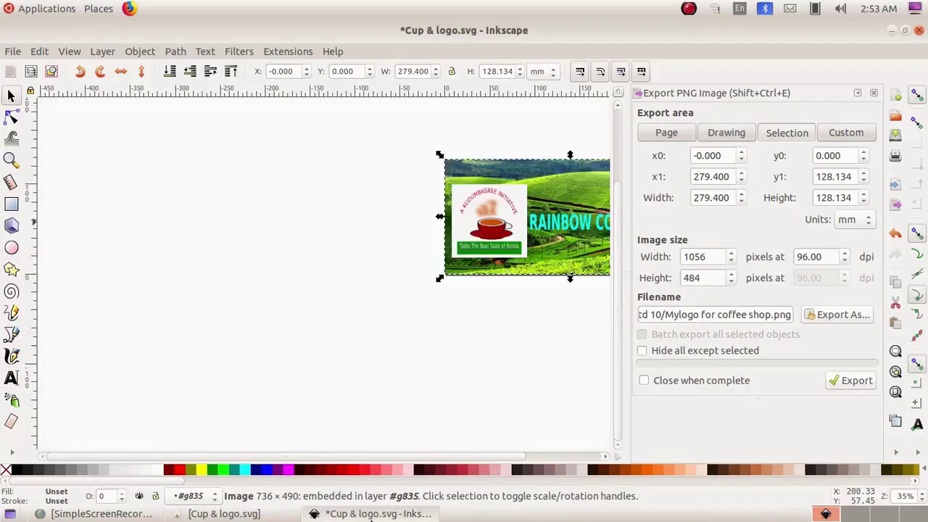
click(13, 51)
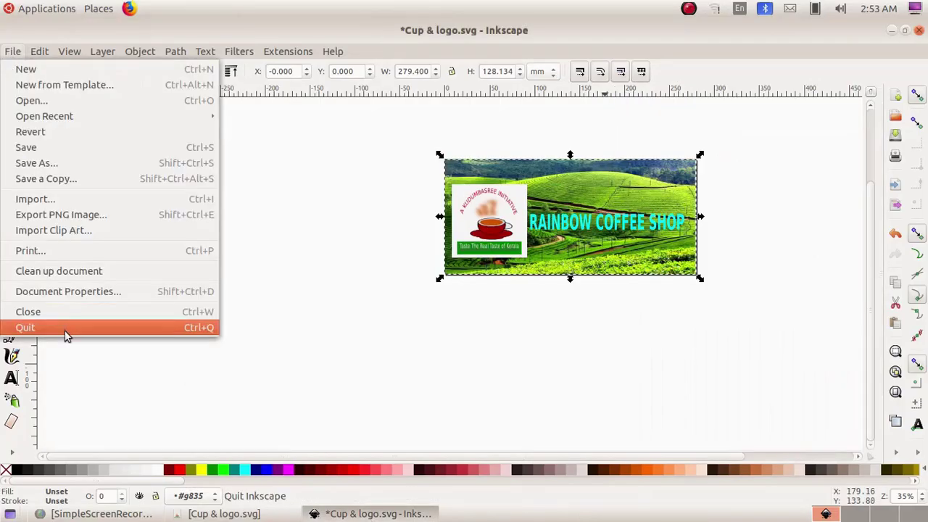
click(65, 330)
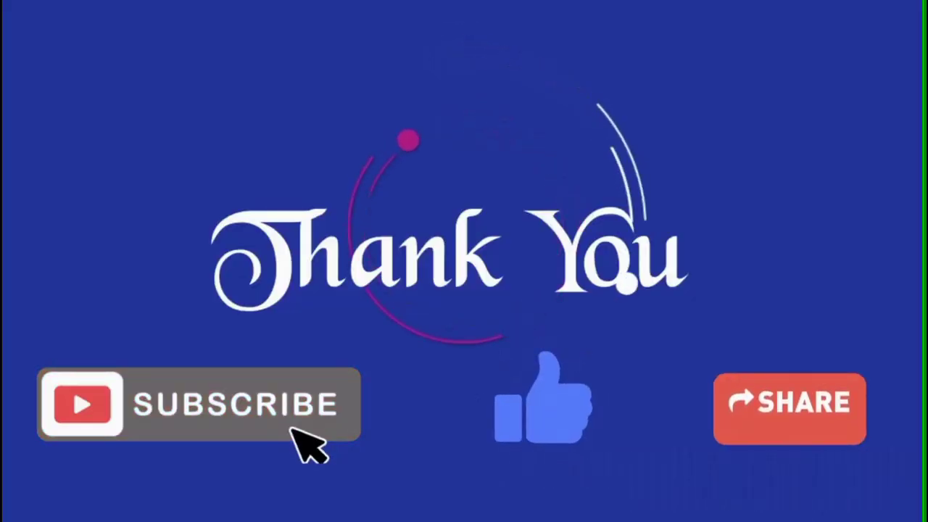